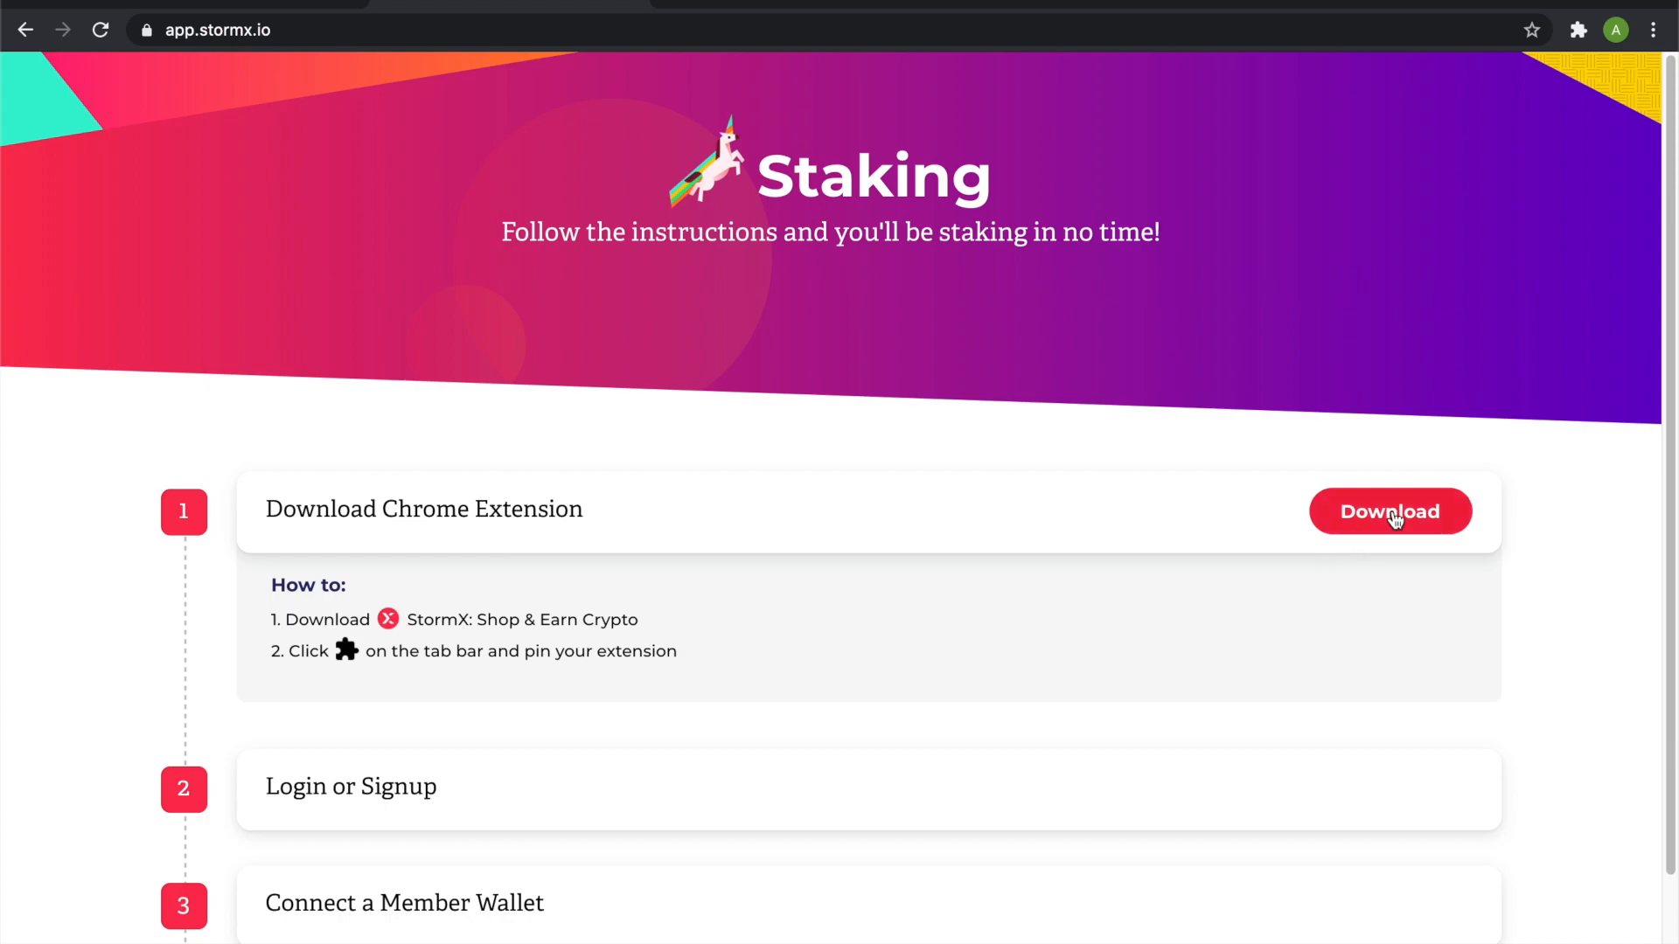
- Install the StormX: Shop & Earn Crypto extension from its Chrome Web Store page
{"action": "left_click", "coordinate": [1393, 516]}
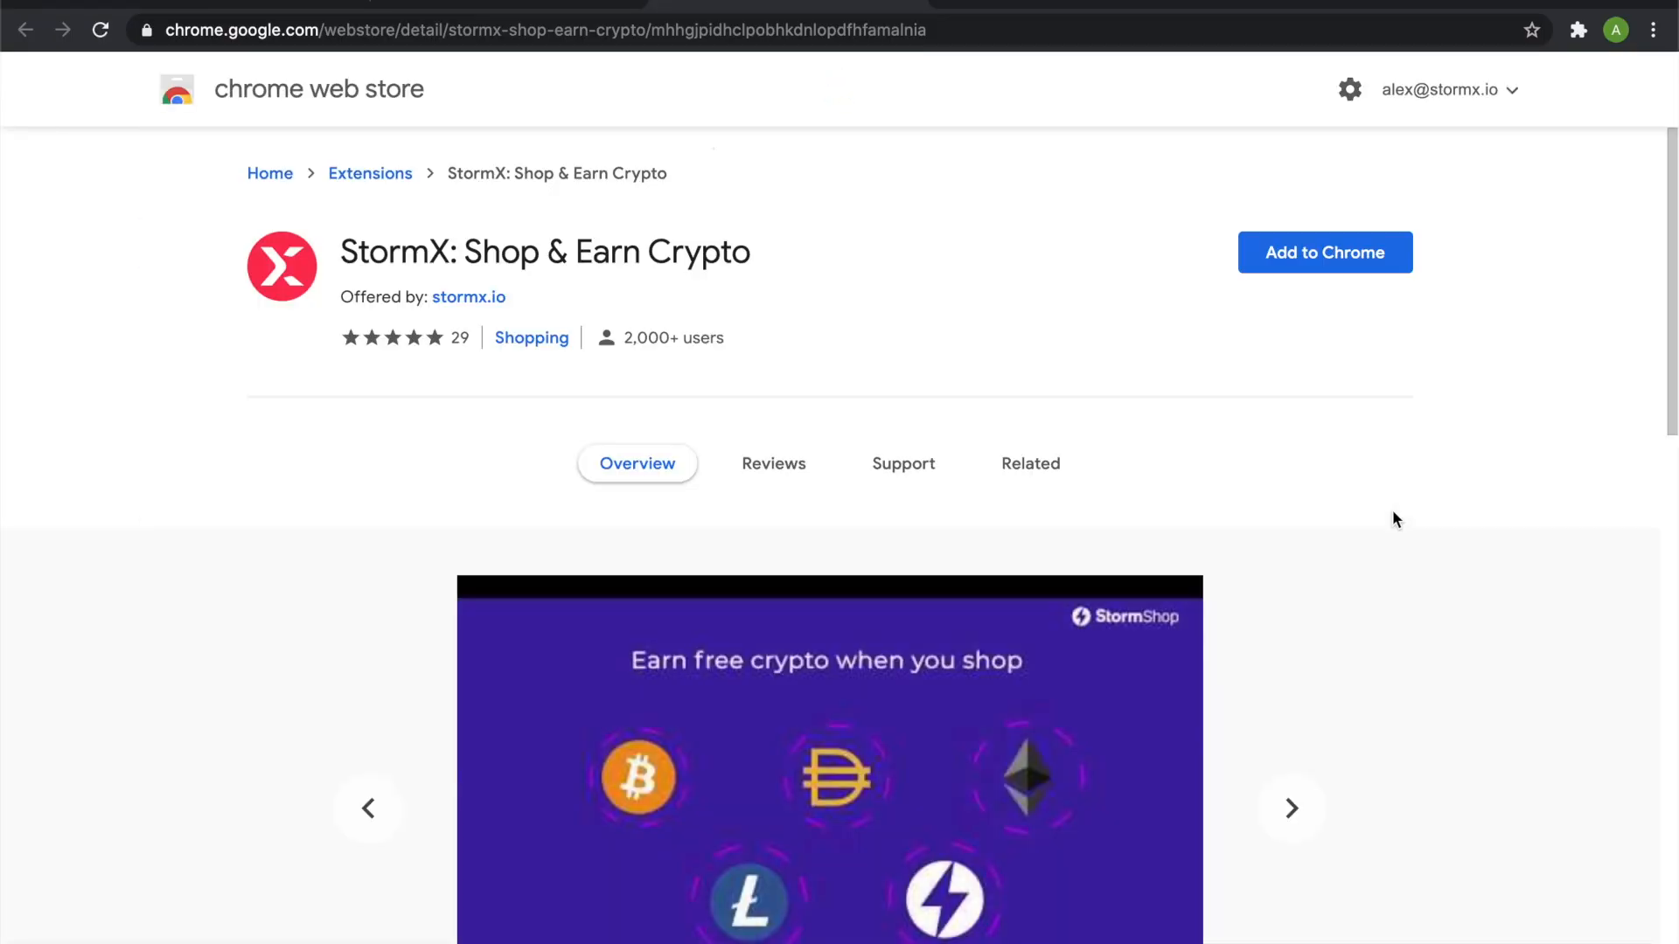
{"action": "left_click", "coordinate": [1327, 257]}
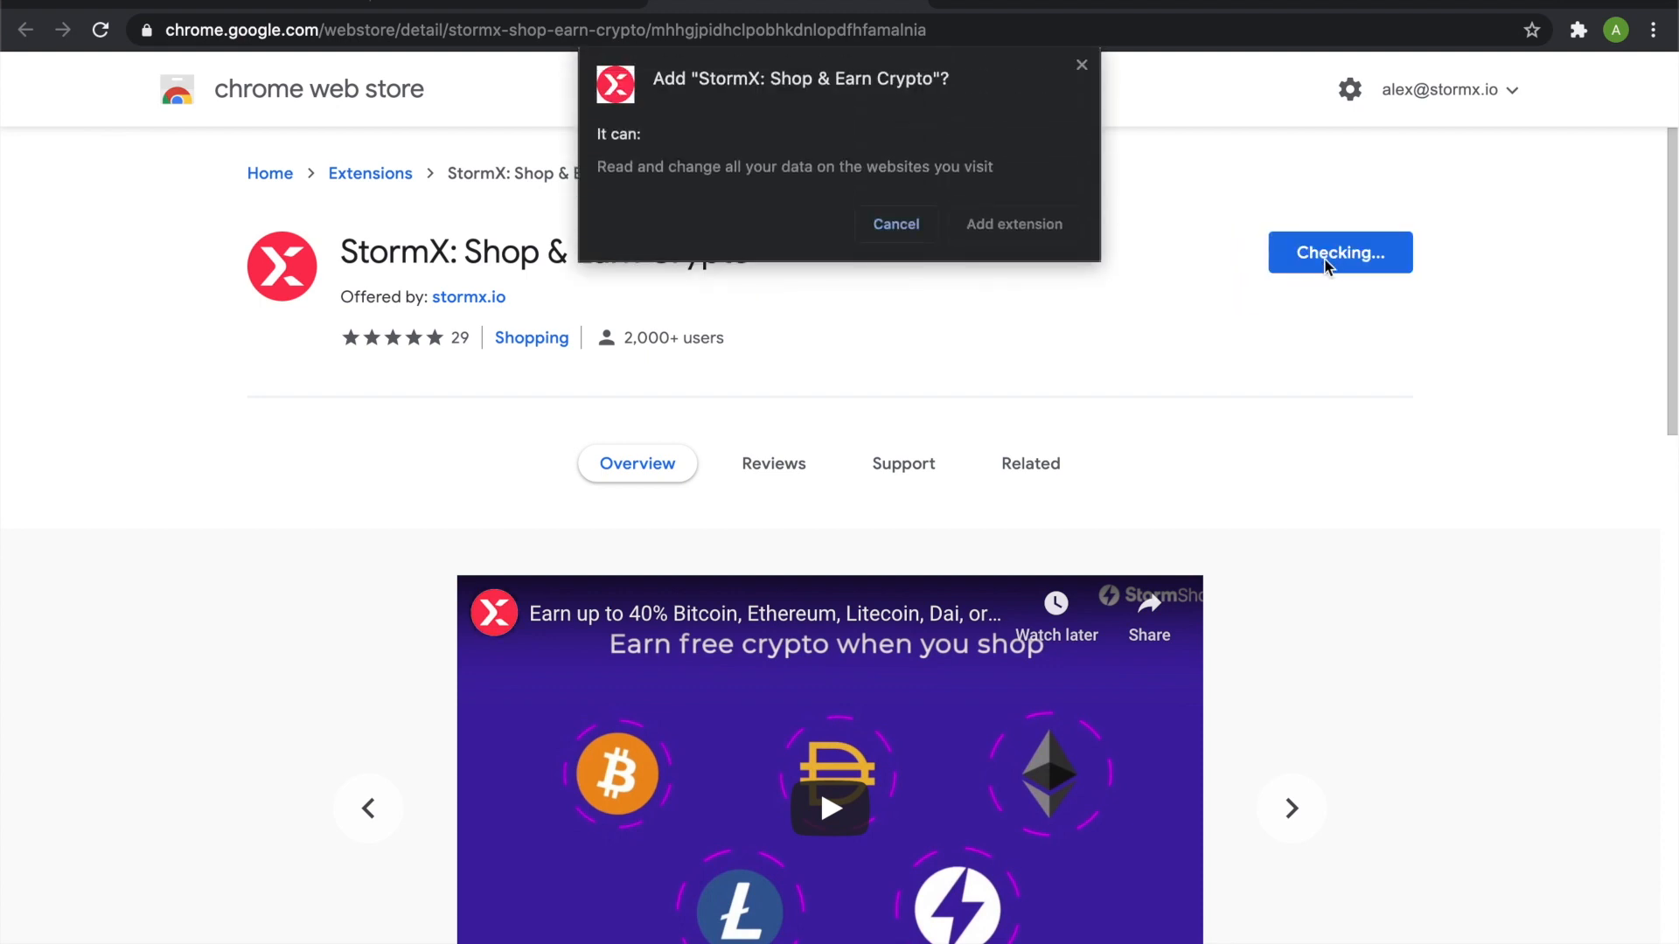
{"action": "left_click", "coordinate": [1014, 223]}
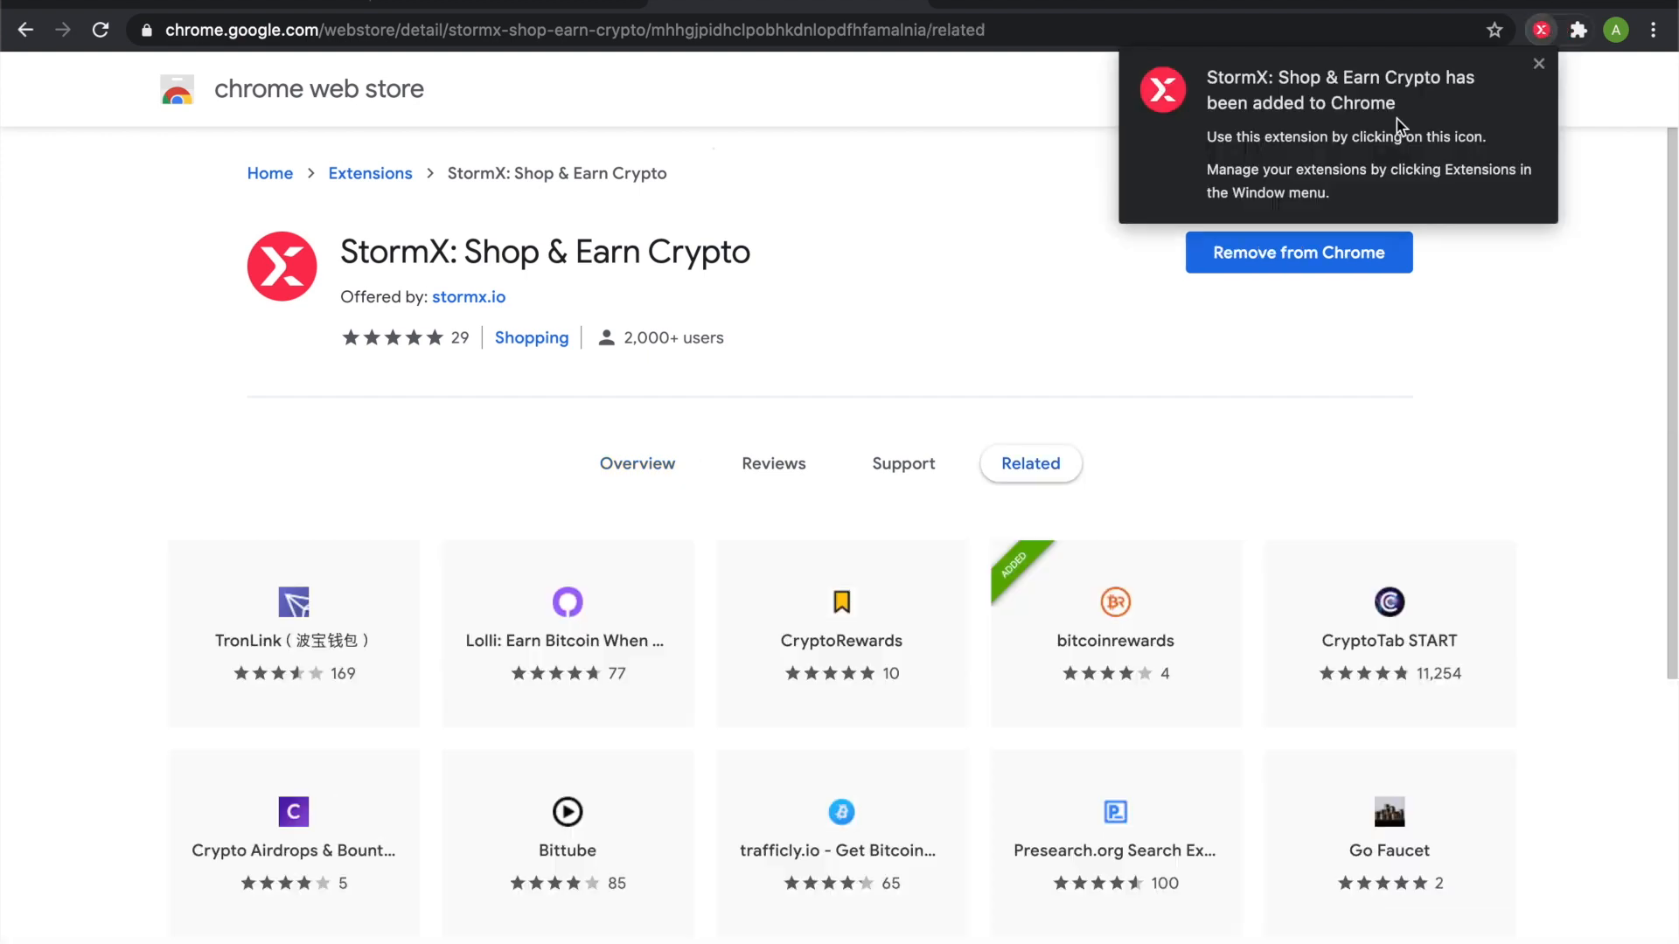
- Dismiss the added-extension notice and pin StormX to the toolbar from the Extensions menu
{"action": "left_click", "coordinate": [1542, 62]}
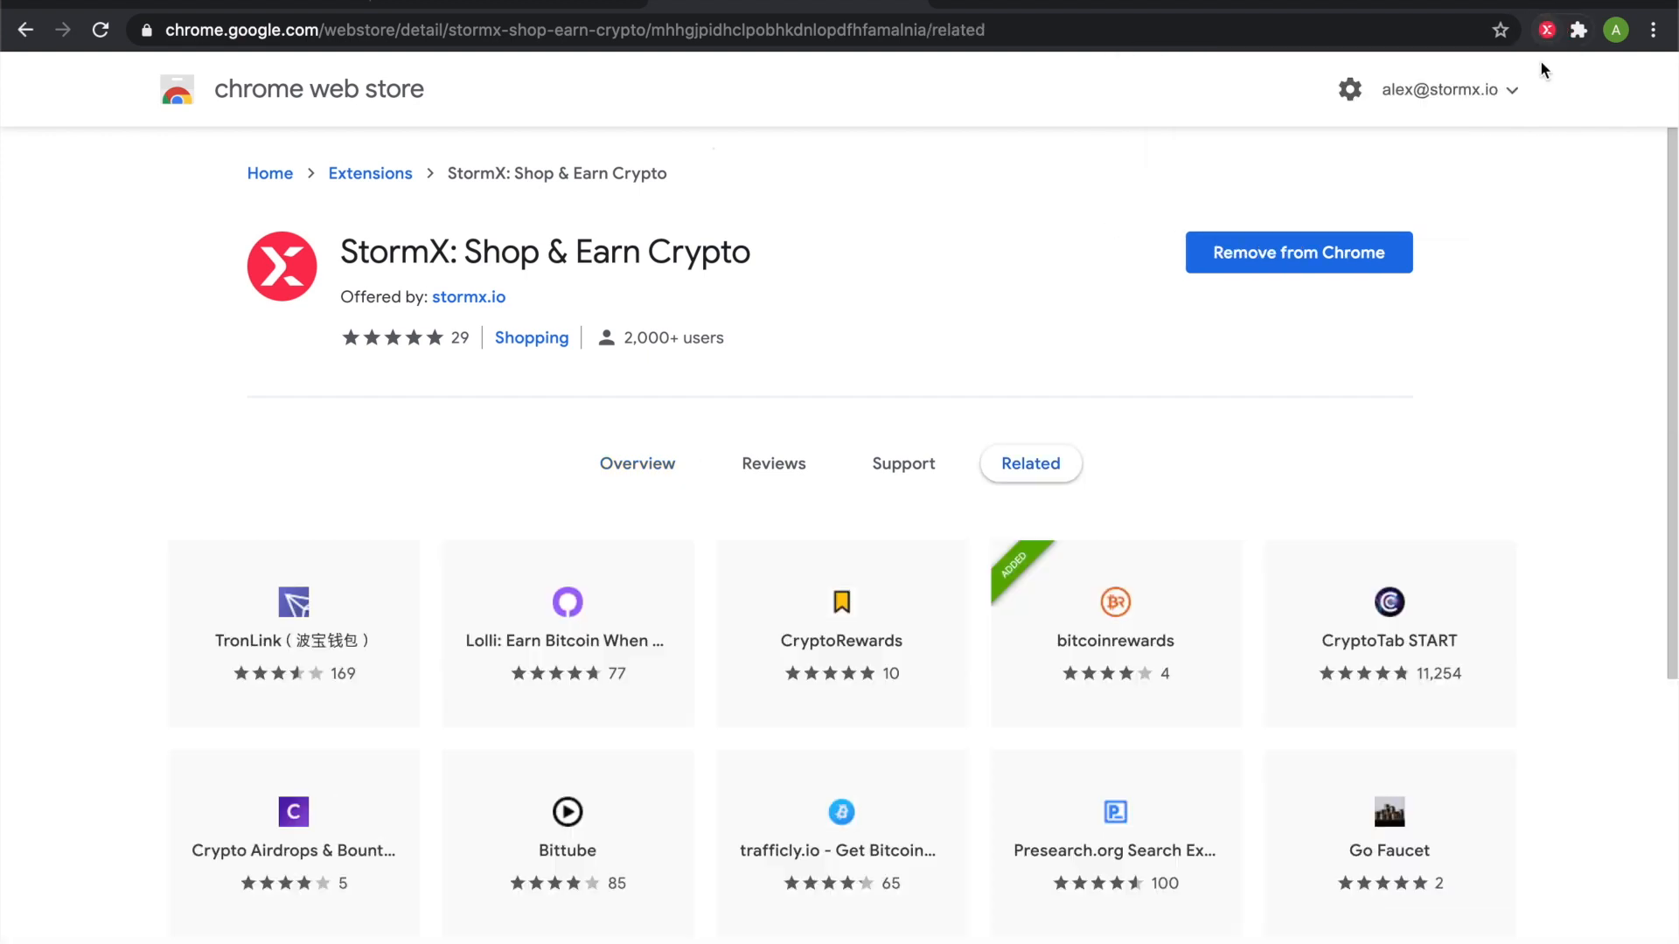
{"action": "left_click", "coordinate": [1578, 30]}
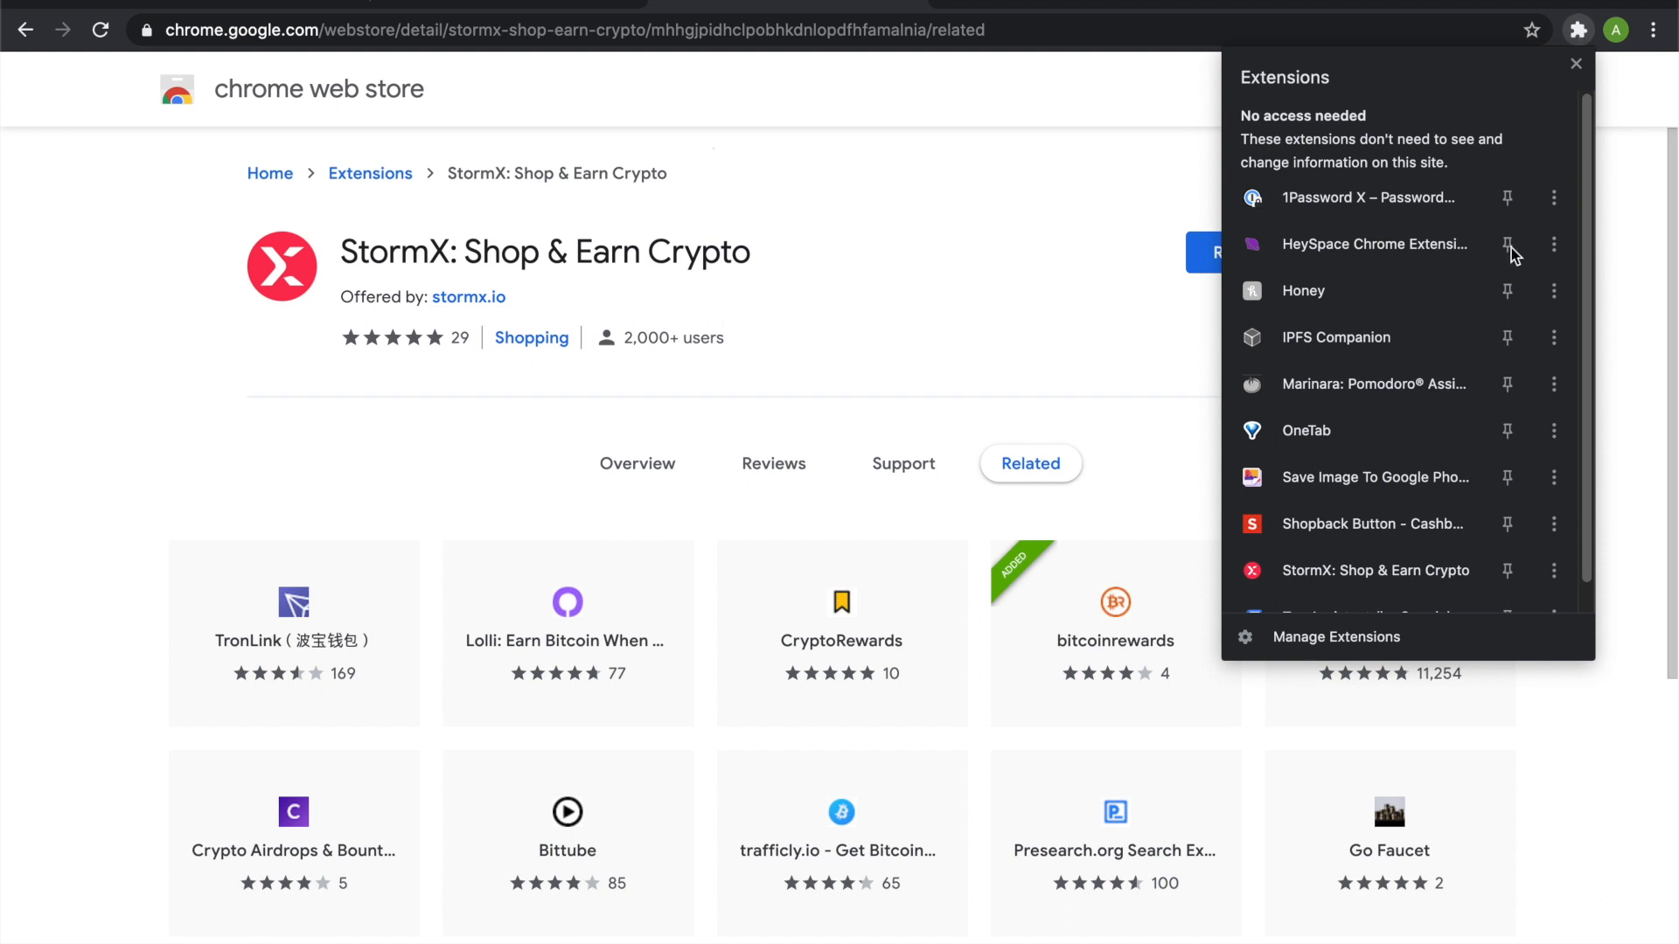
{"action": "scroll", "coordinate": [1511, 367], "scroll_direction": "down", "scroll_amount": 1}
{"action": "left_click", "coordinate": [1510, 544]}
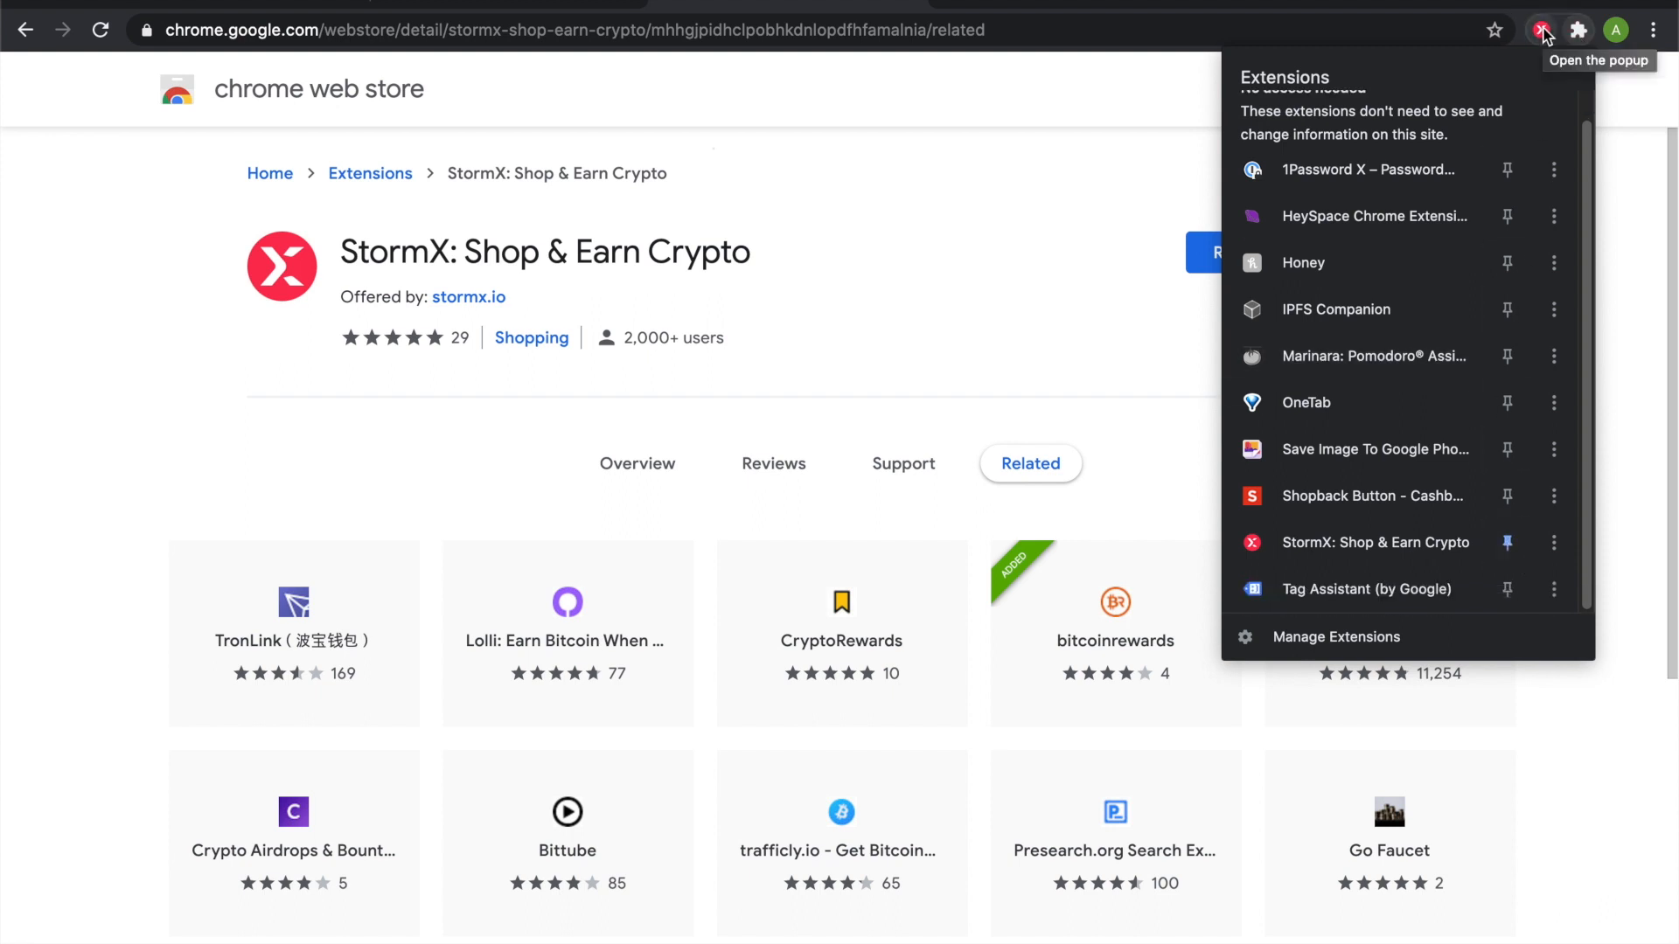
- Submit a Gmail address on the StormX Login or Signup step to request a verification code
{"action": "left_click", "coordinate": [503, 7]}
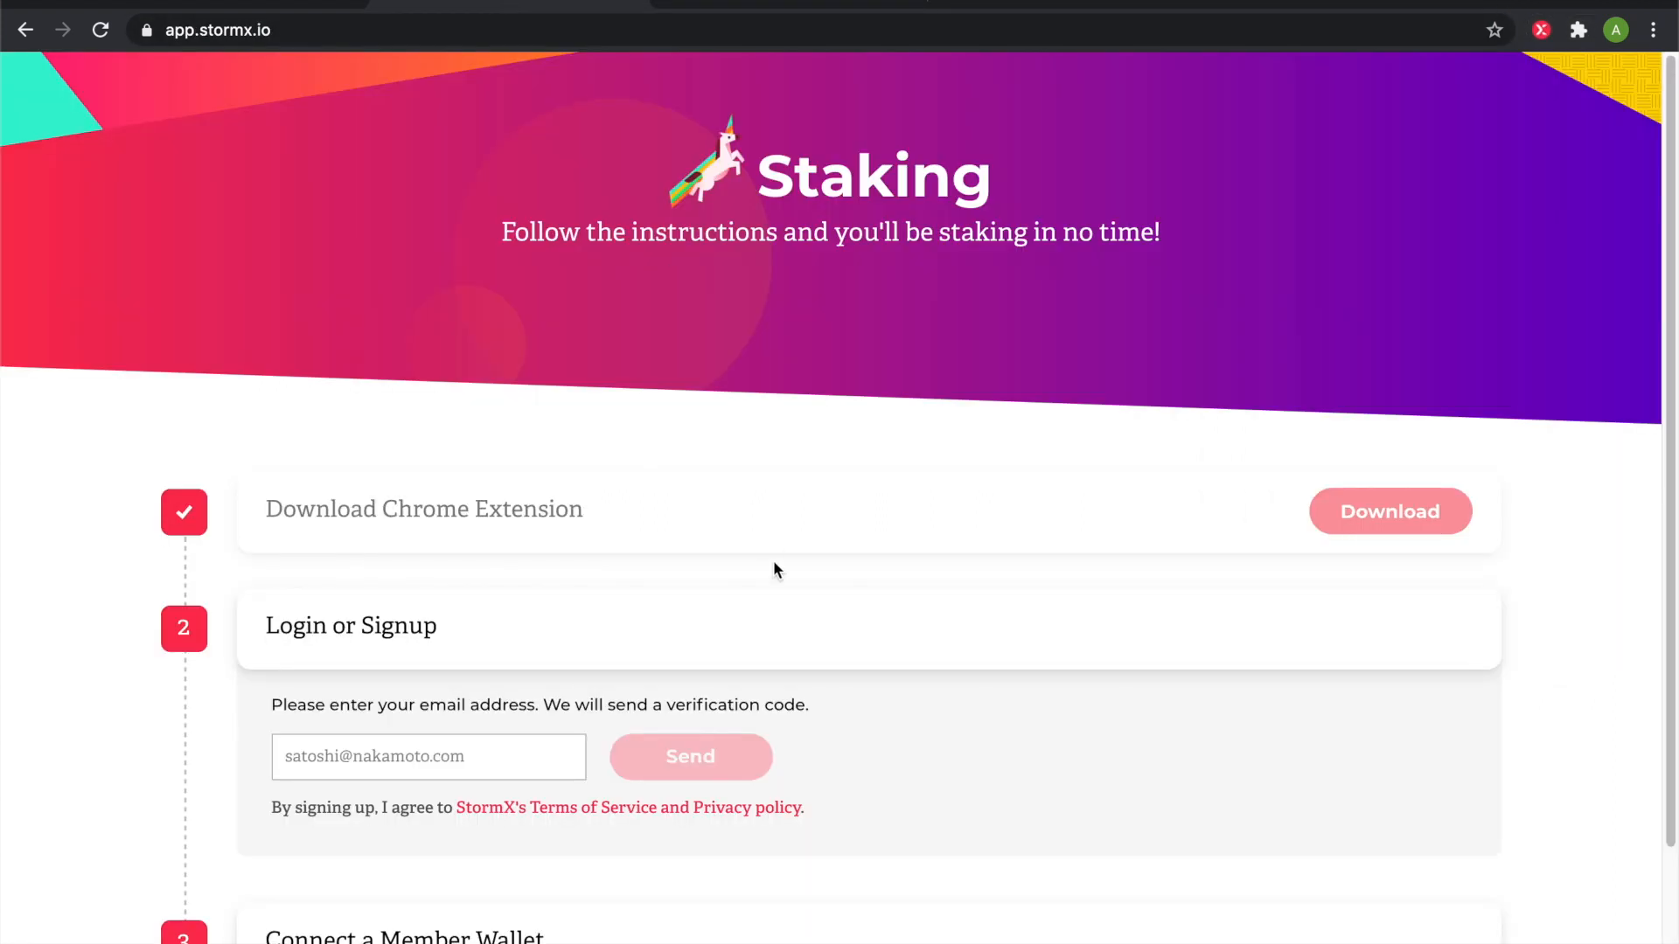
{"action": "scroll", "coordinate": [773, 561], "scroll_direction": "down", "scroll_amount": 2}
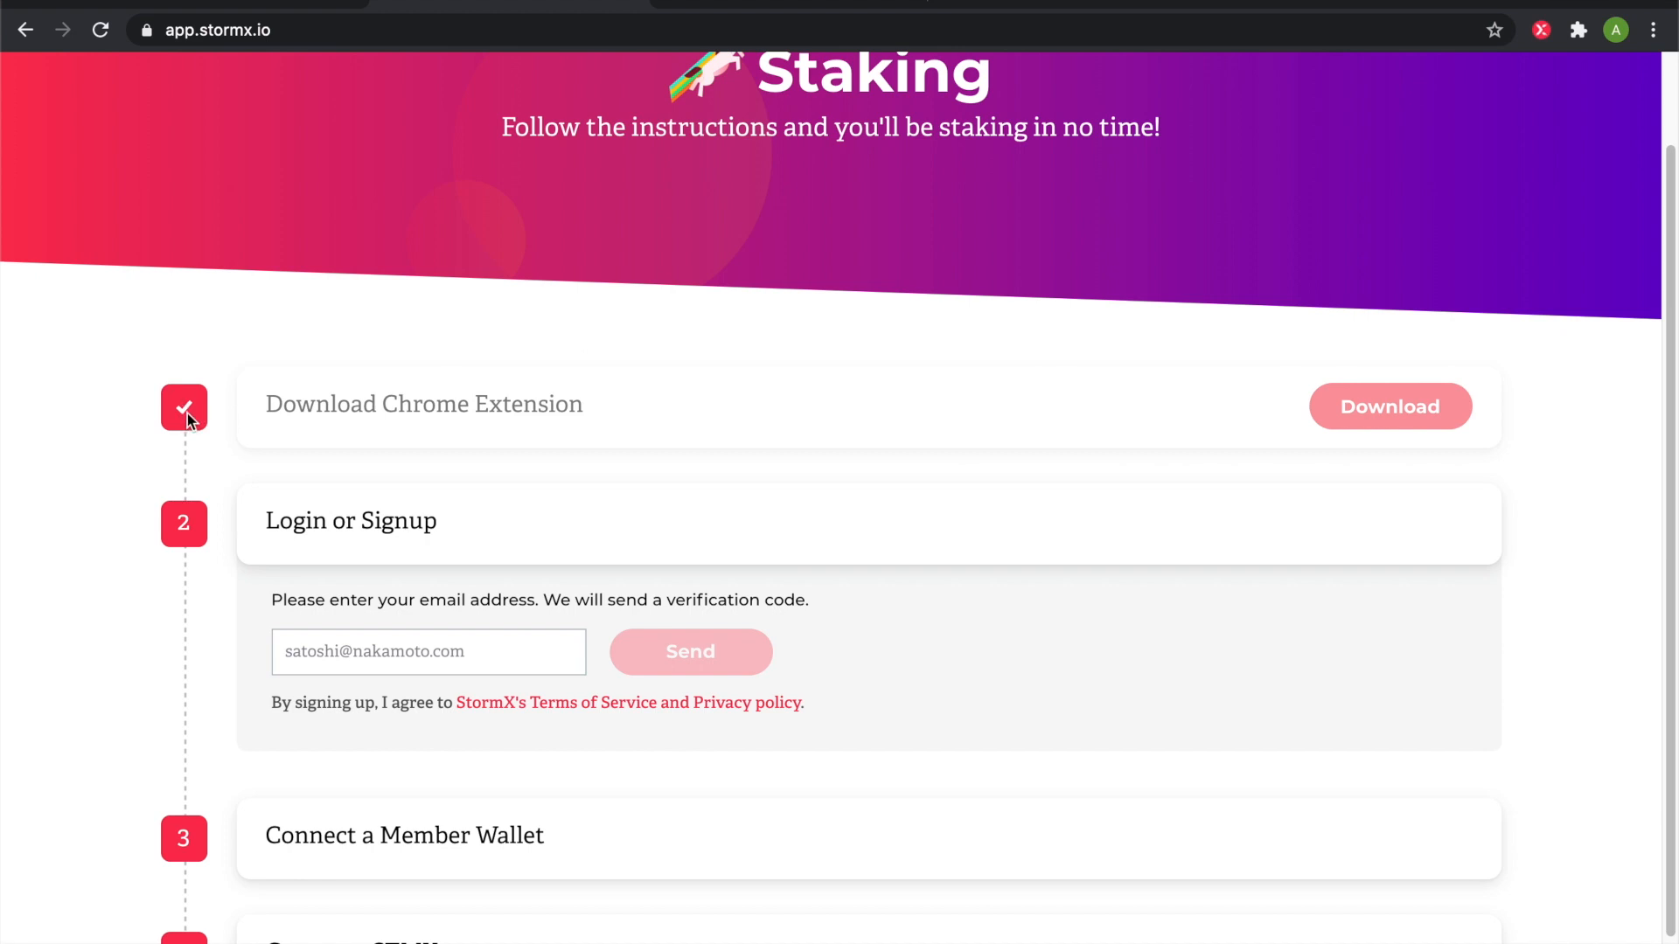
{"action": "left_click_drag", "start_coordinate": [315, 404], "coordinate": [522, 404]}
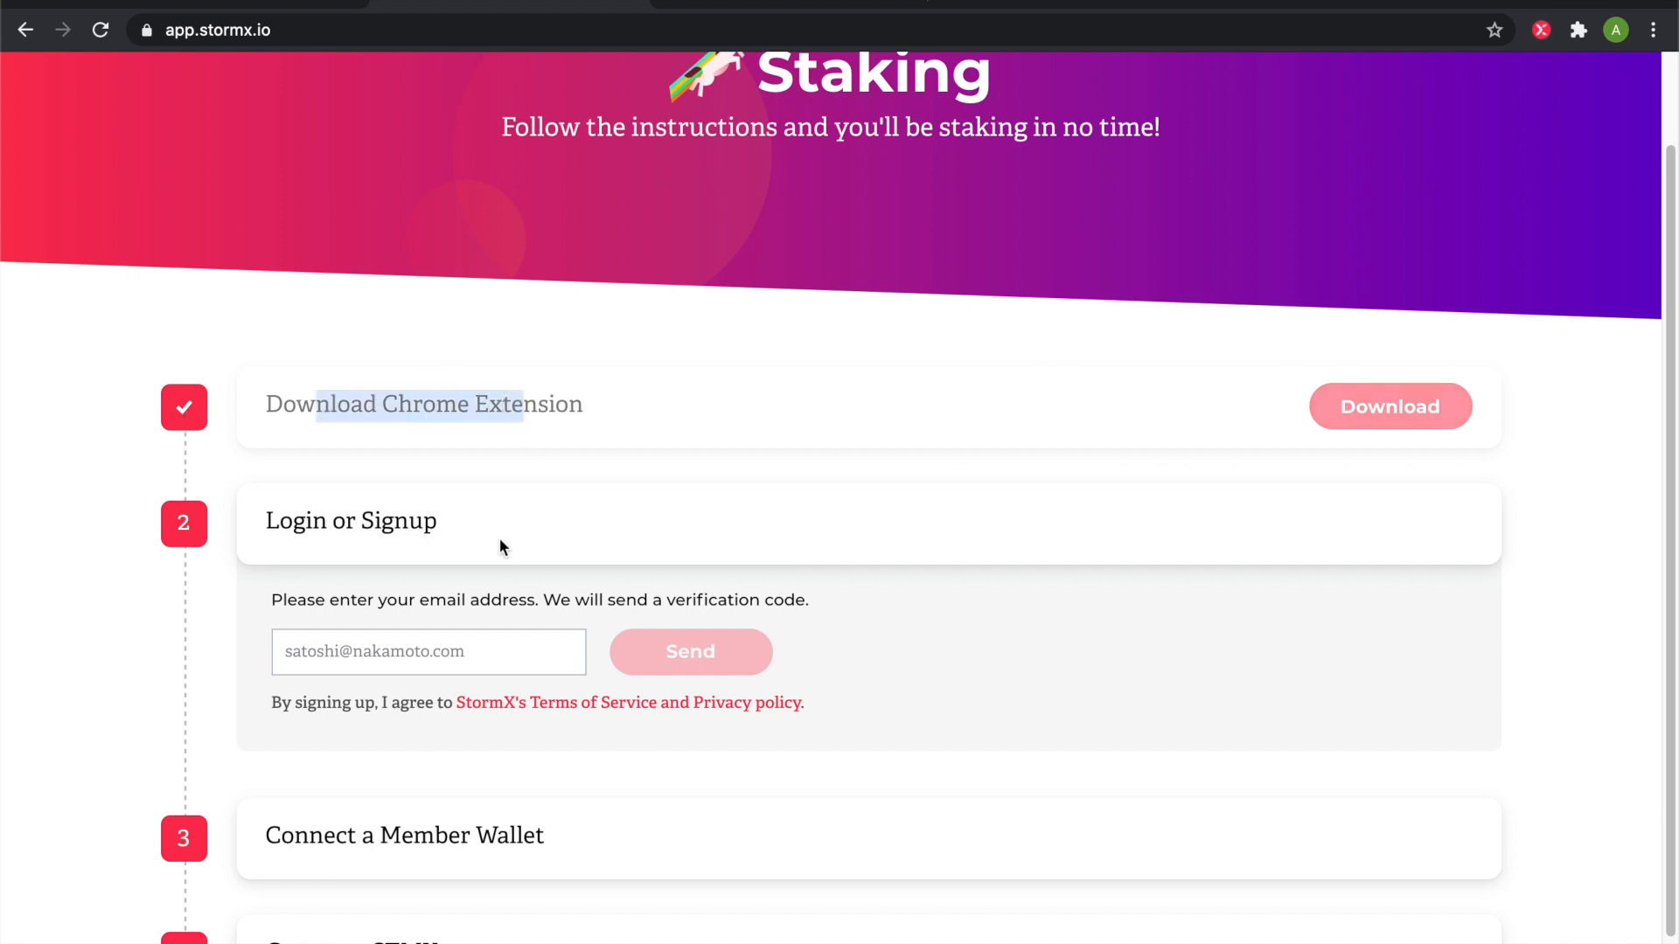
{"action": "scroll", "coordinate": [499, 537], "scroll_direction": "down", "scroll_amount": 1}
{"action": "left_click", "coordinate": [476, 603]}
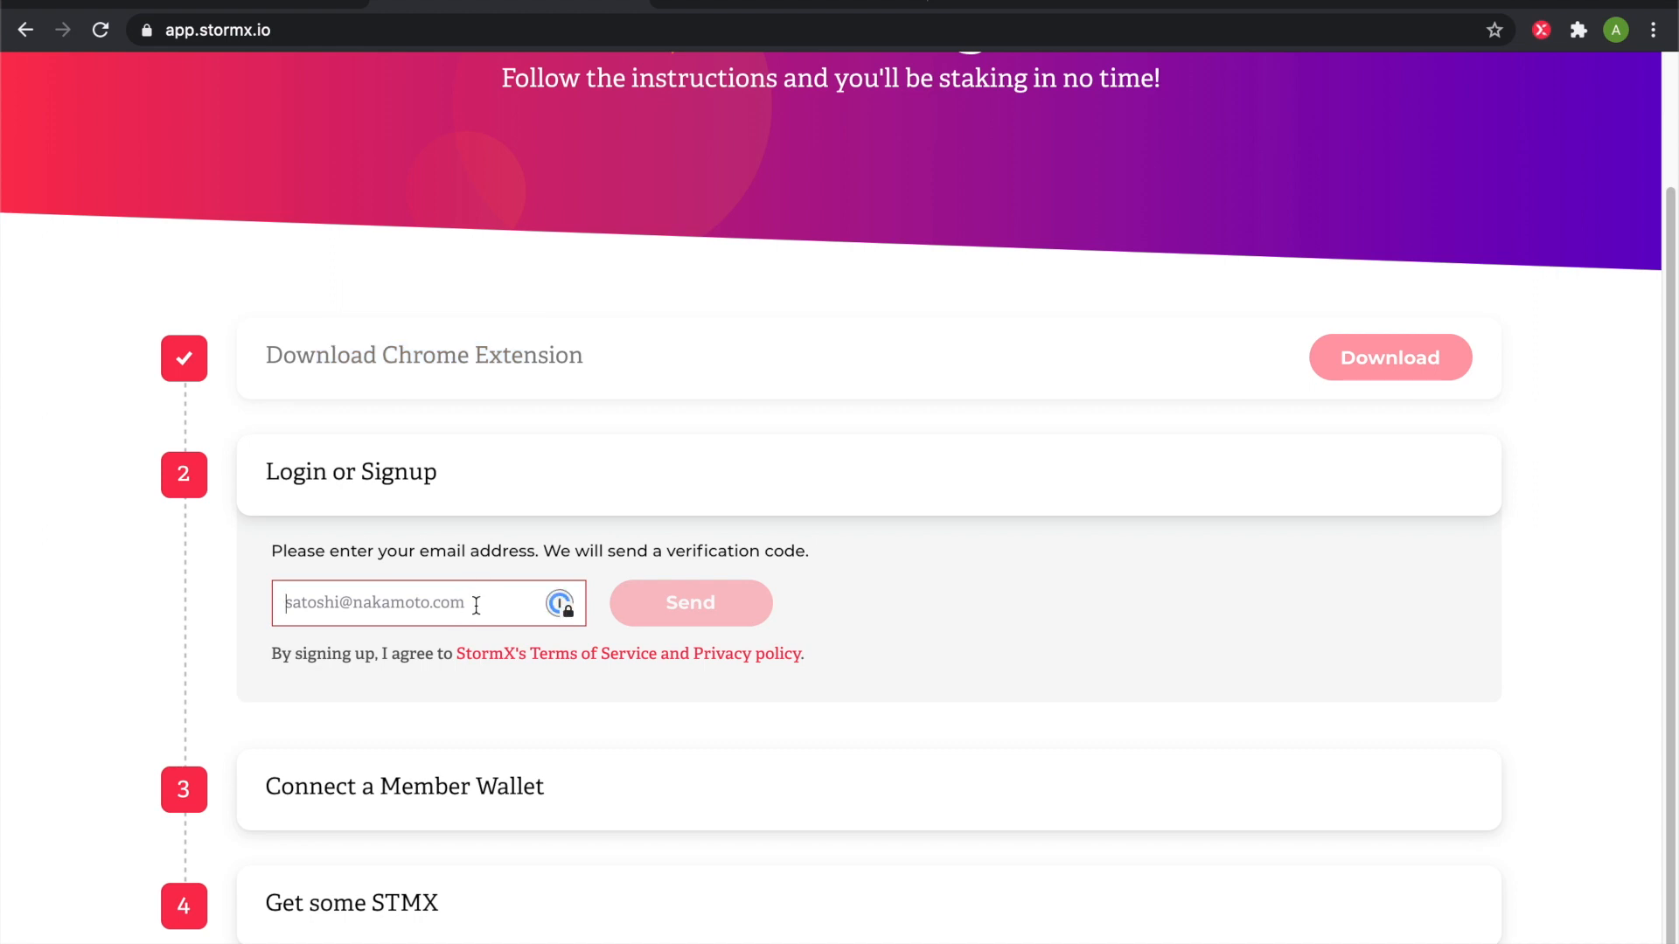
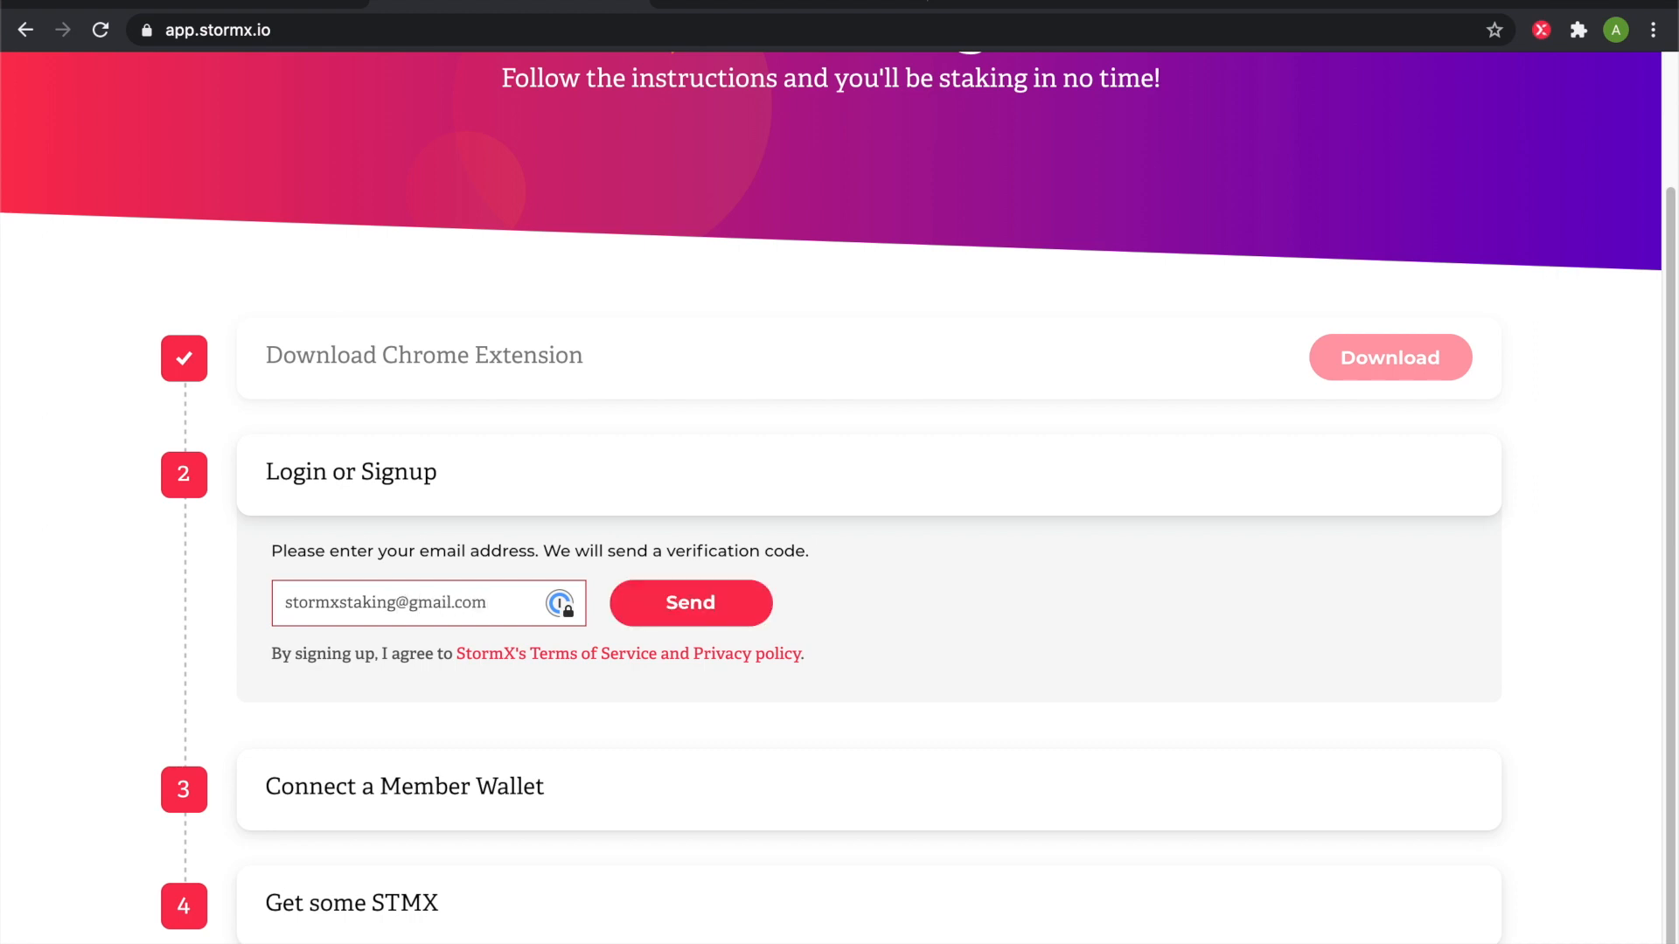
{"action": "left_click", "coordinate": [697, 609]}
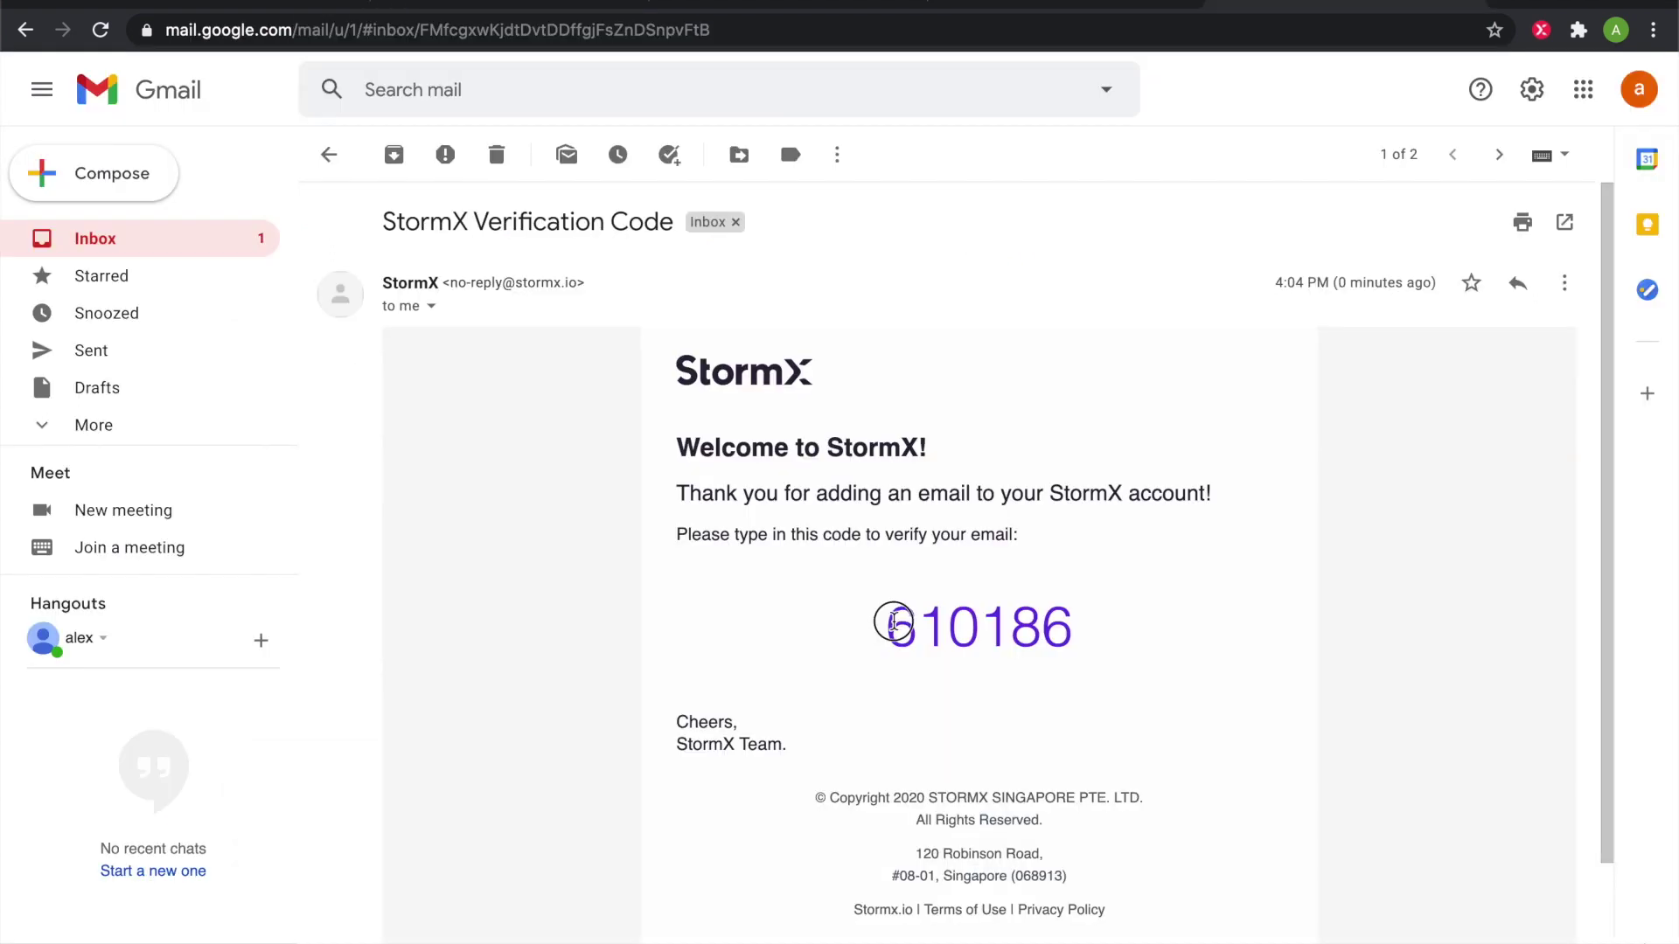
{"action": "left_click_drag", "start_coordinate": [887, 628], "coordinate": [1078, 650]}
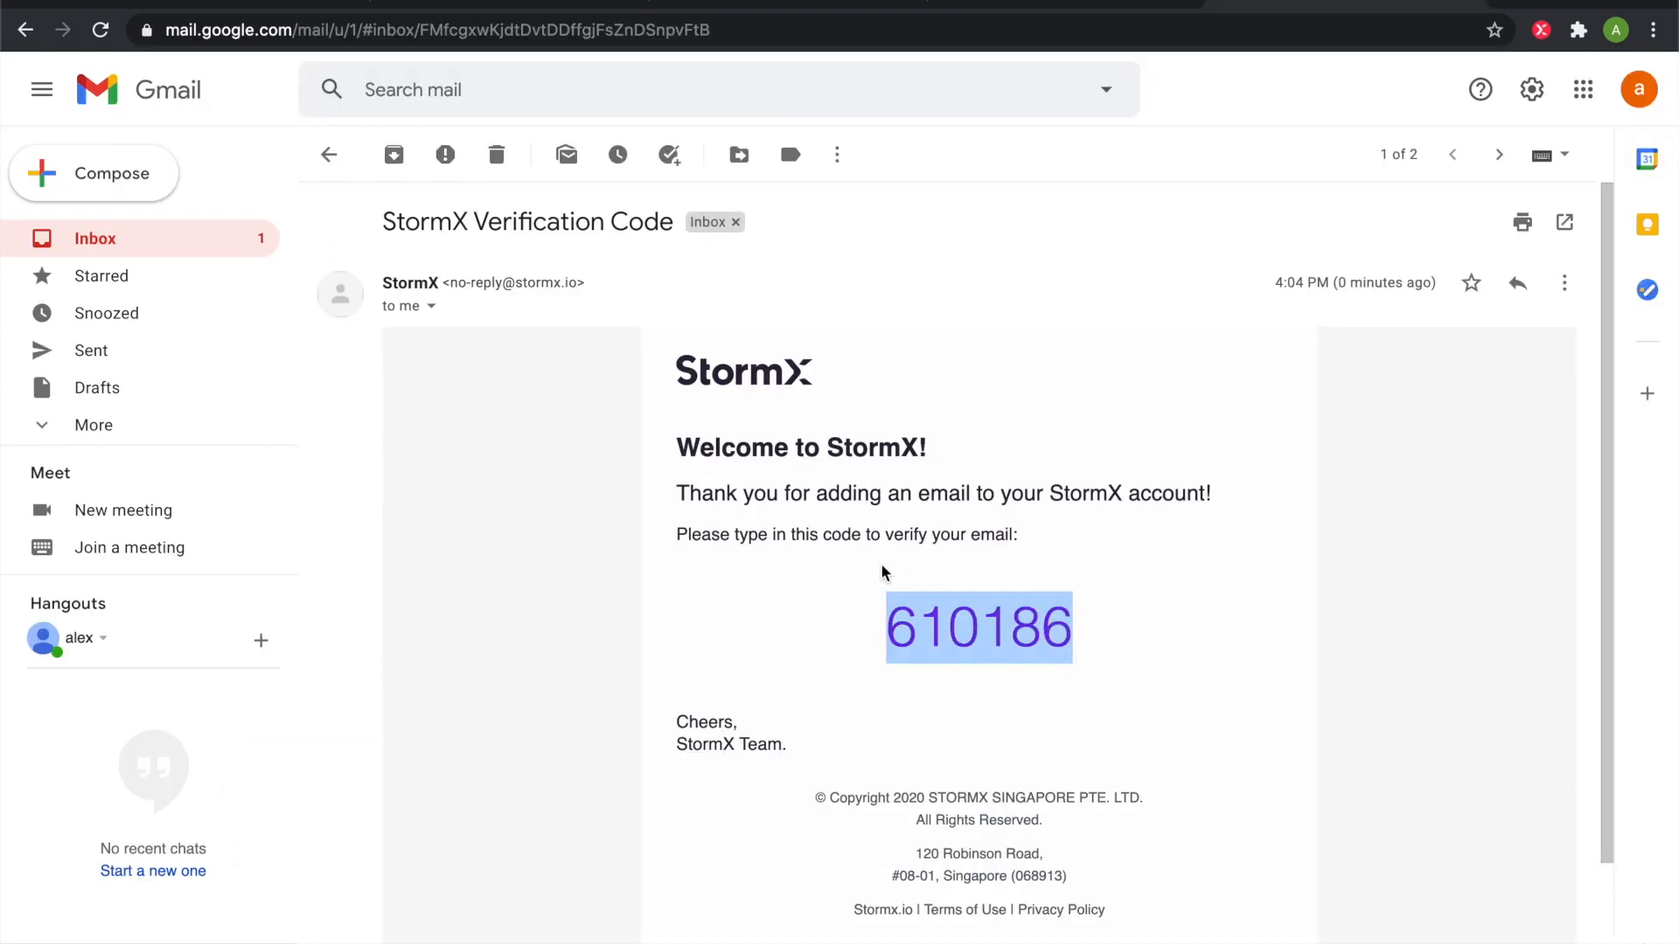
{"action": "key", "text": "ctrl+c"}
{"action": "left_click", "coordinate": [446, 16]}
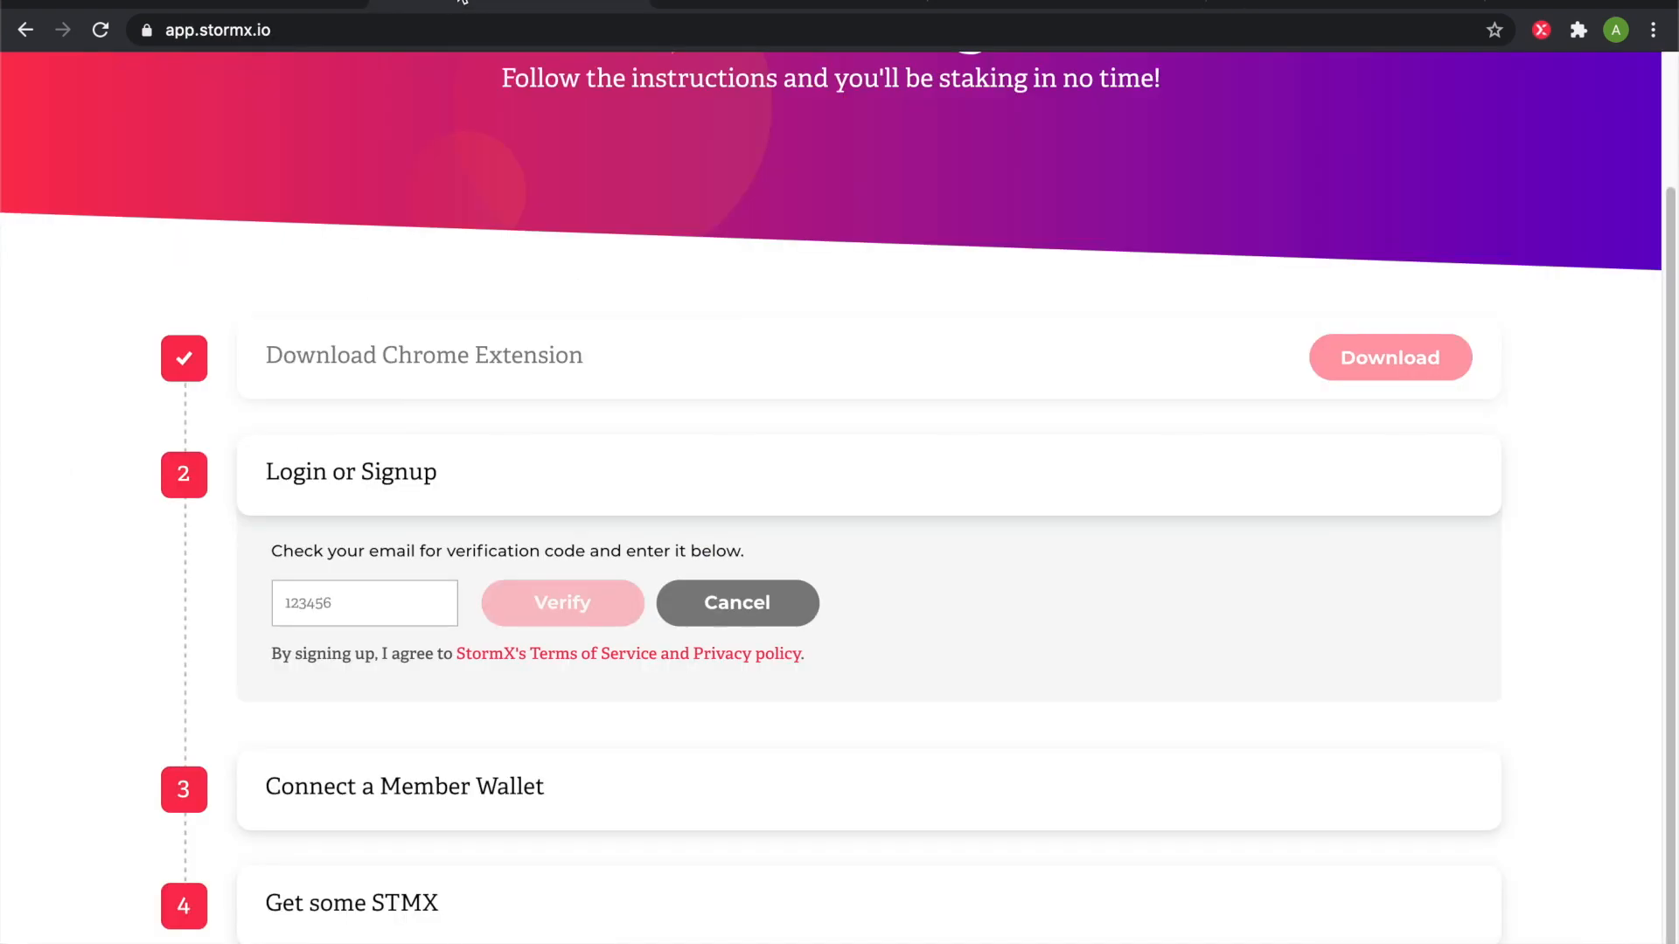
{"action": "left_click", "coordinate": [341, 600]}
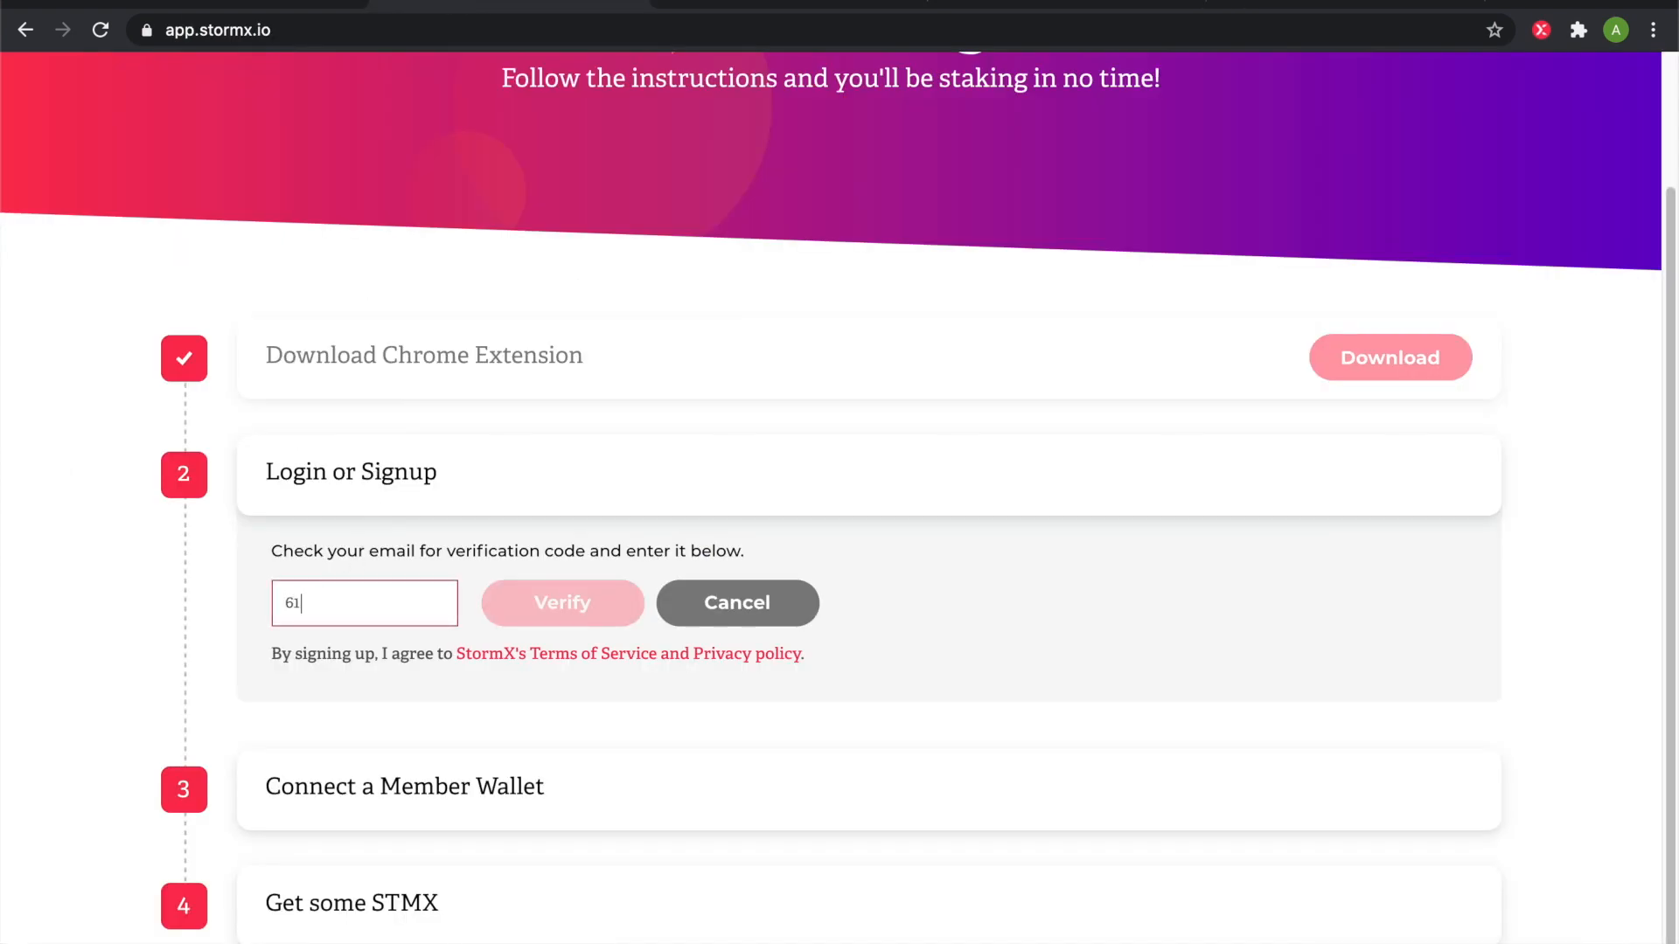
{"action": "key", "text": "Return"}
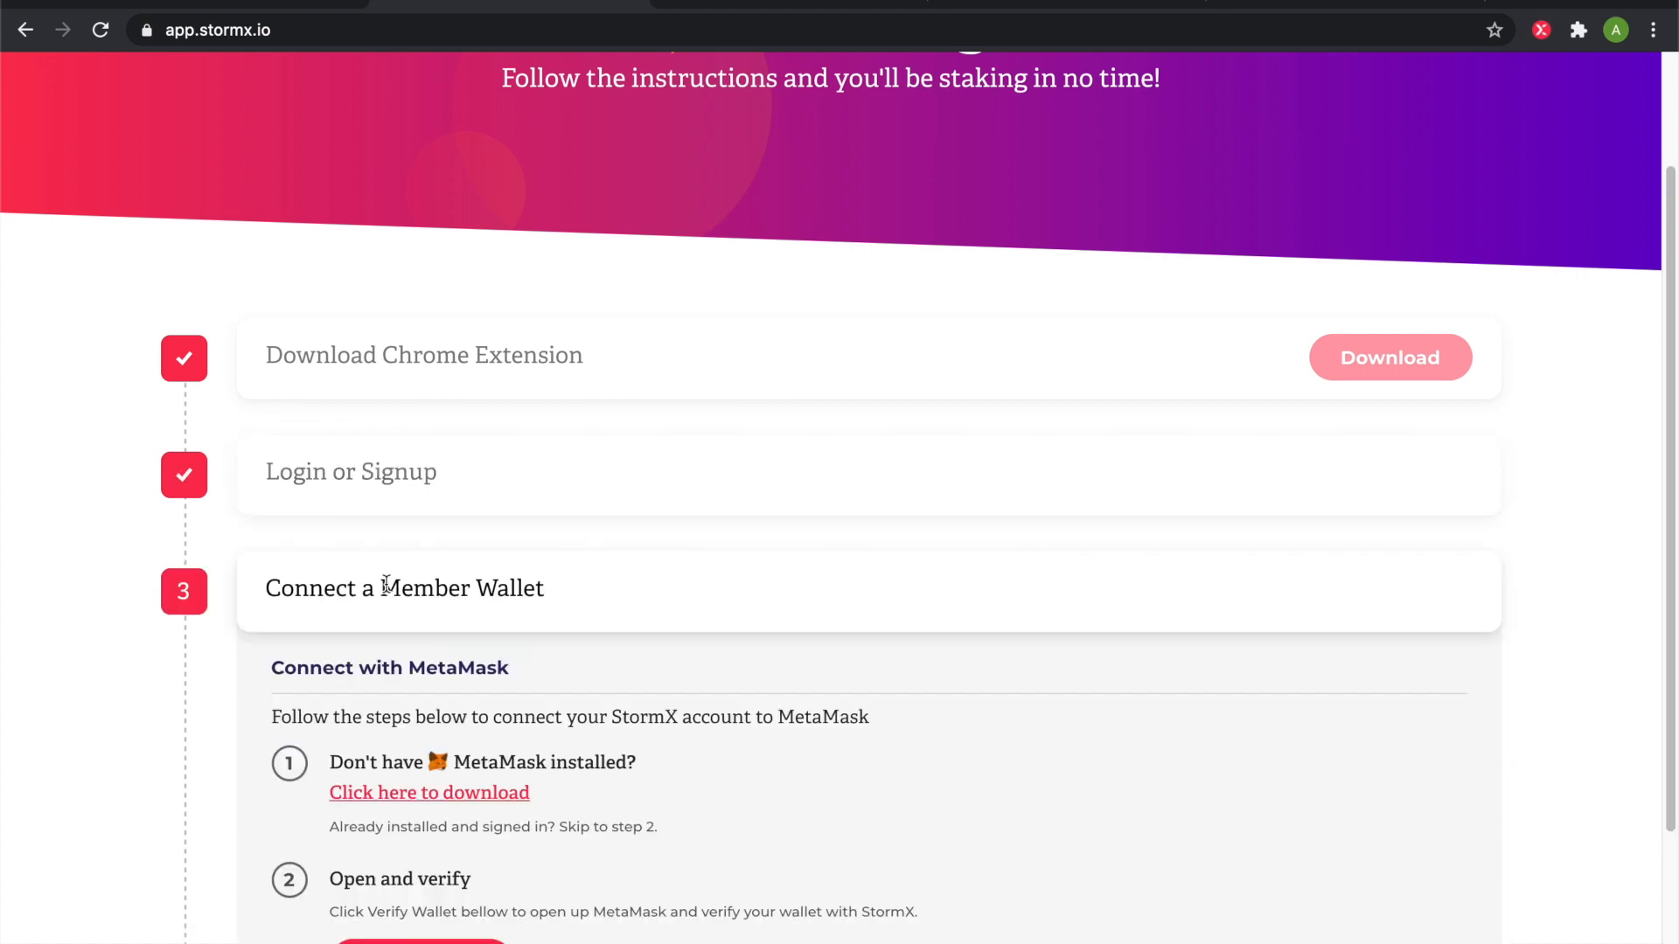
{"action": "left_click", "coordinate": [267, 474]}
- Highlight the Login or Signup heading on the StormX wallet step
{"action": "left_click_drag", "start_coordinate": [267, 476], "coordinate": [433, 483]}
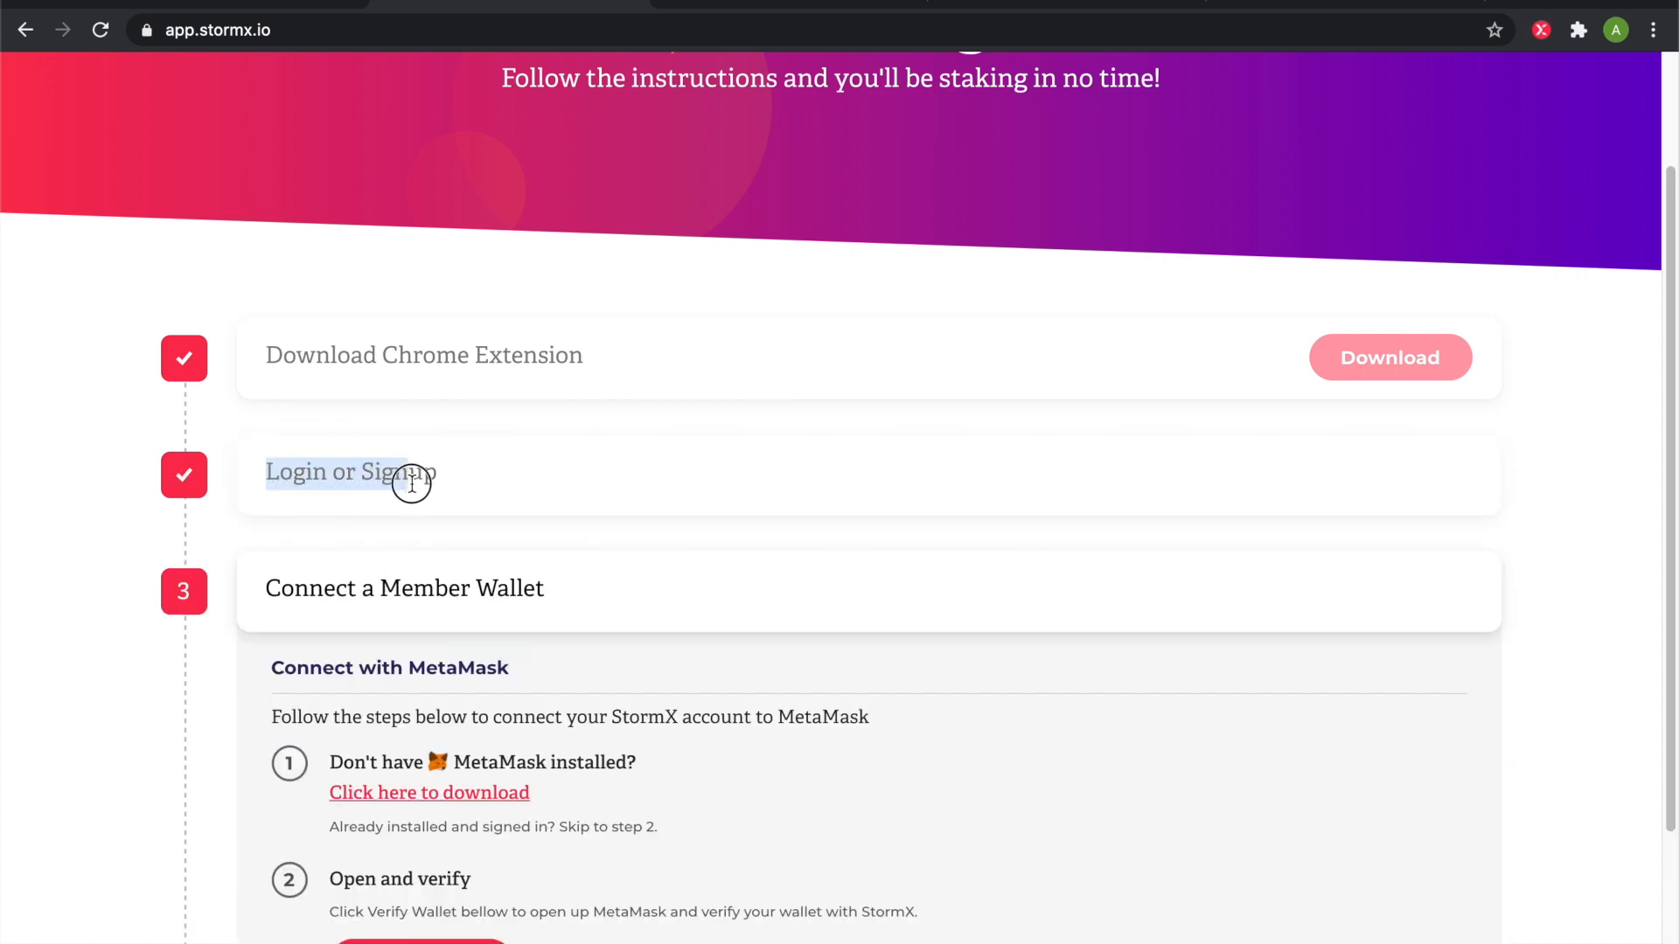
{"action": "scroll", "coordinate": [431, 481], "scroll_direction": "down", "scroll_amount": 3}
{"action": "scroll", "coordinate": [431, 482], "scroll_direction": "down", "scroll_amount": 2}
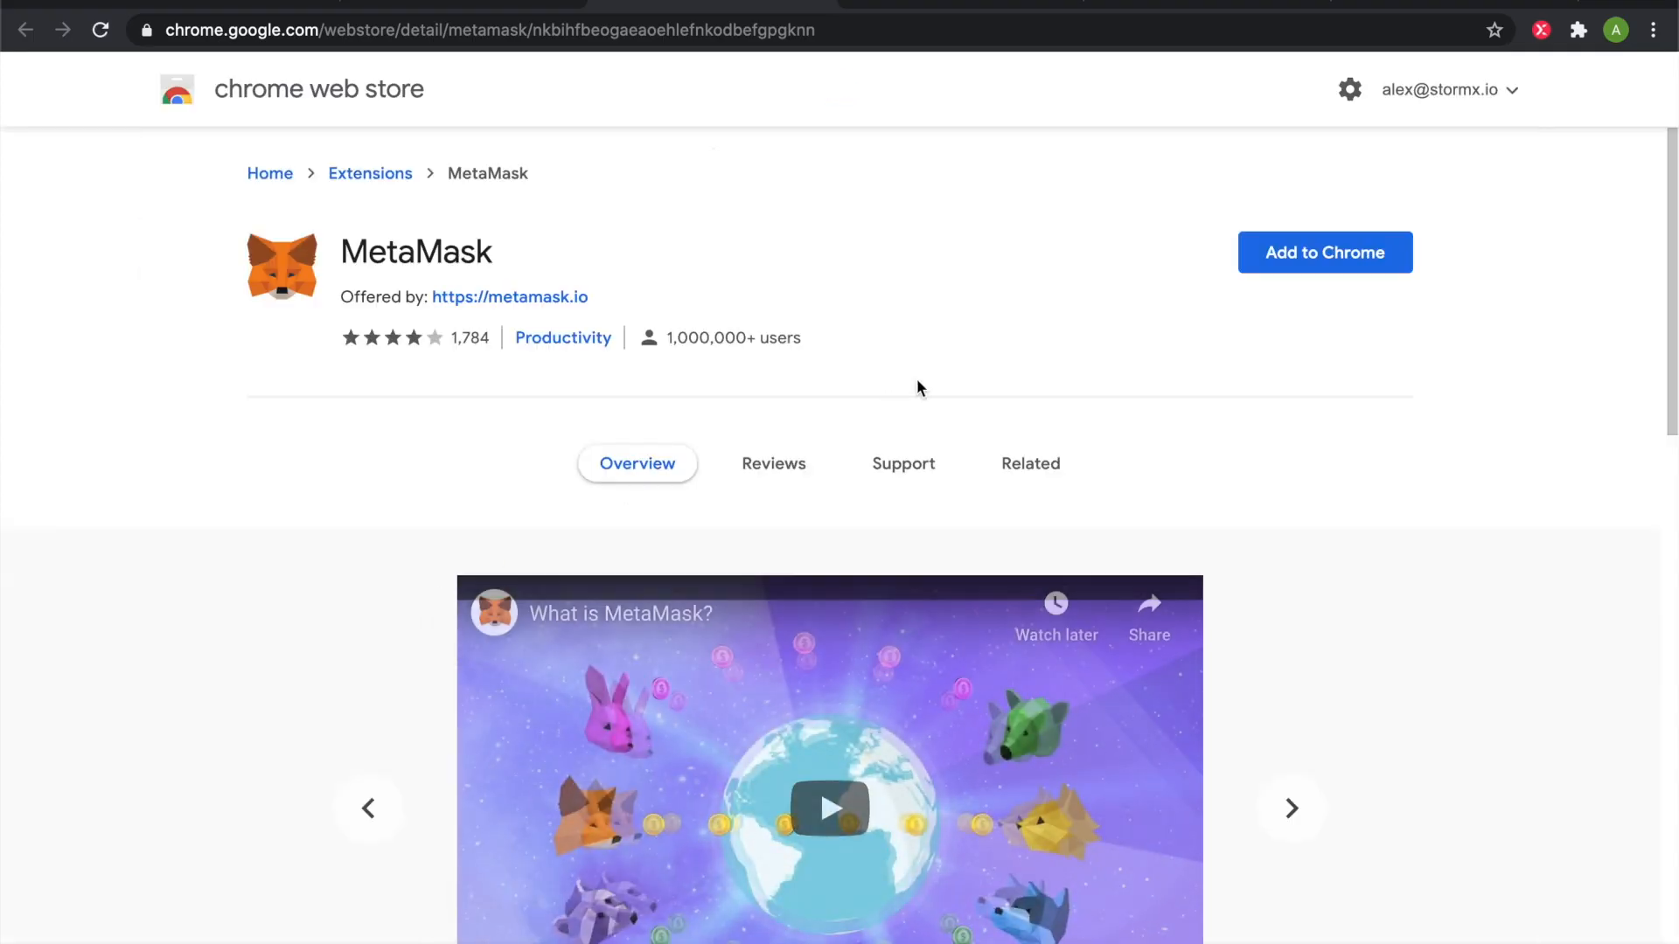
- Add the MetaMask extension to Chrome and confirm the installation
{"action": "left_click", "coordinate": [1286, 252]}
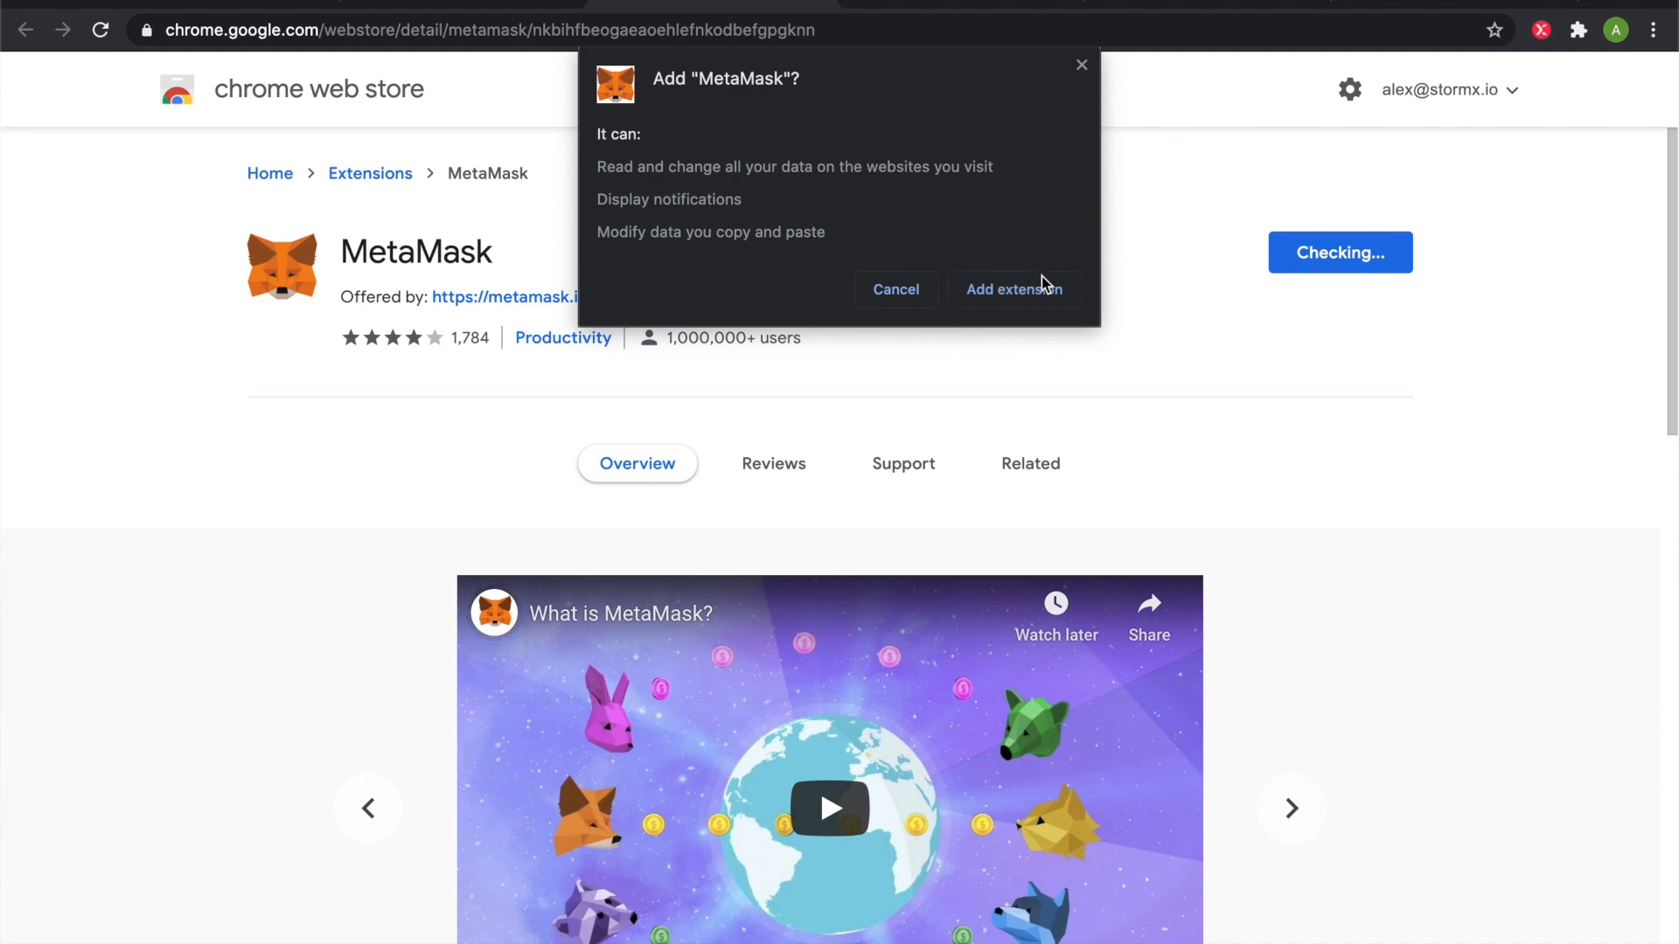
{"action": "left_click", "coordinate": [1014, 289]}
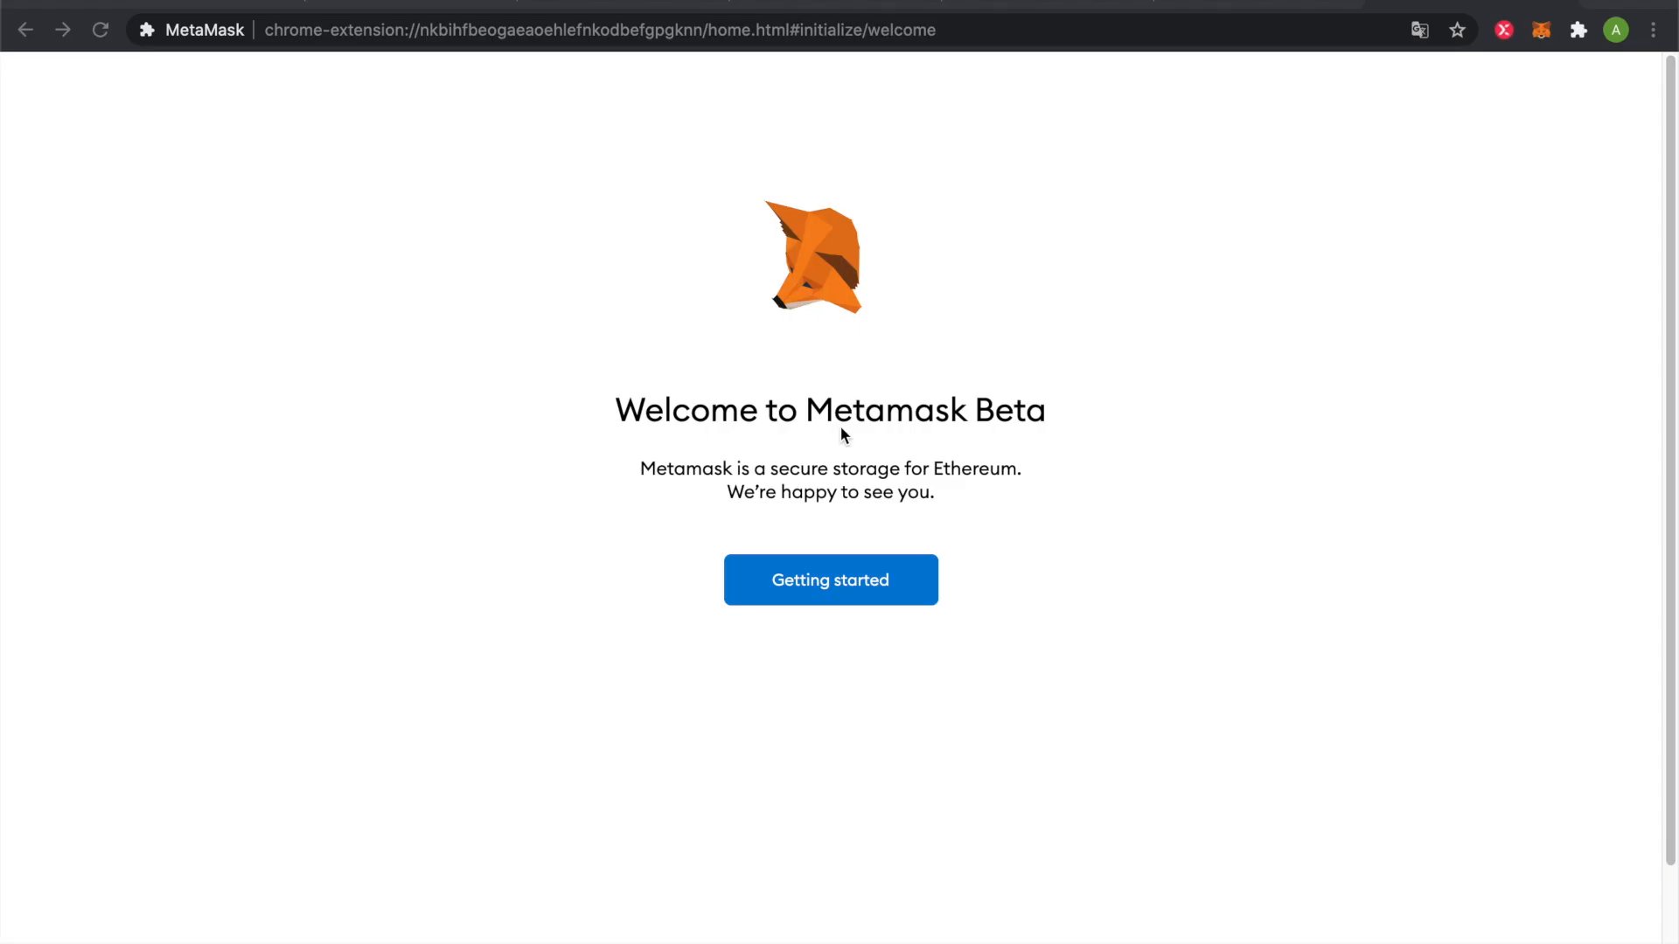
- Begin MetaMask setup and review the existing seed phrase option text
{"action": "left_click", "coordinate": [837, 591]}
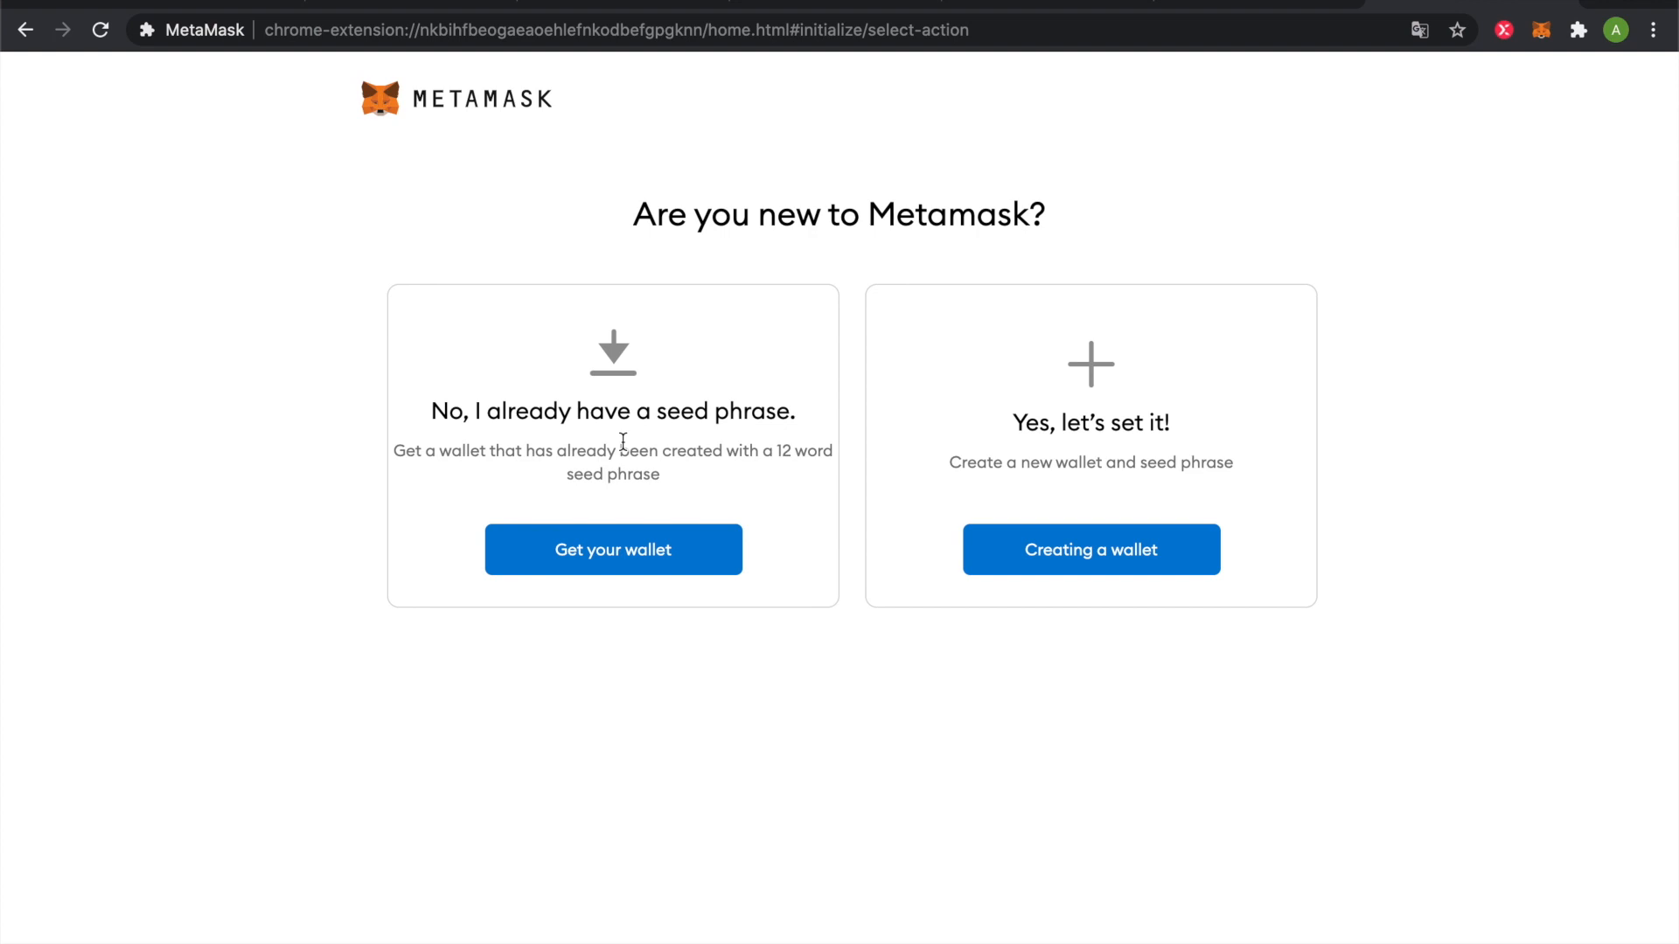
{"action": "left_click_drag", "start_coordinate": [477, 410], "coordinate": [630, 506]}
{"action": "left_click", "coordinate": [648, 473]}
{"action": "left_click_drag", "start_coordinate": [489, 410], "coordinate": [625, 495]}
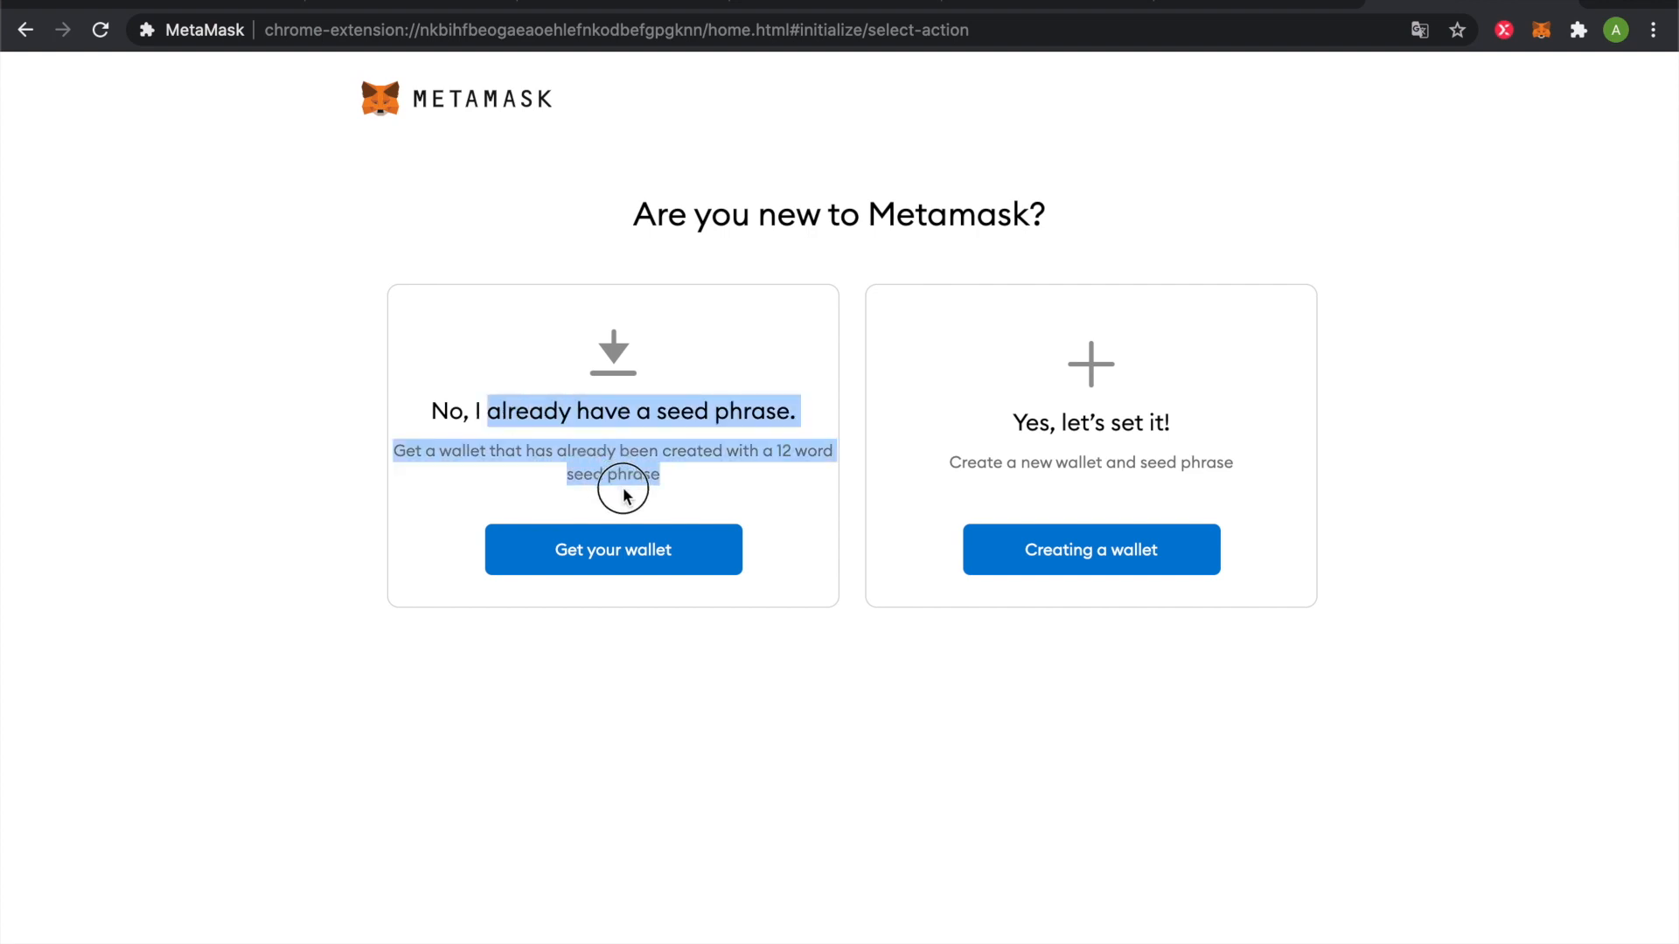
{"action": "left_click", "coordinate": [641, 483]}
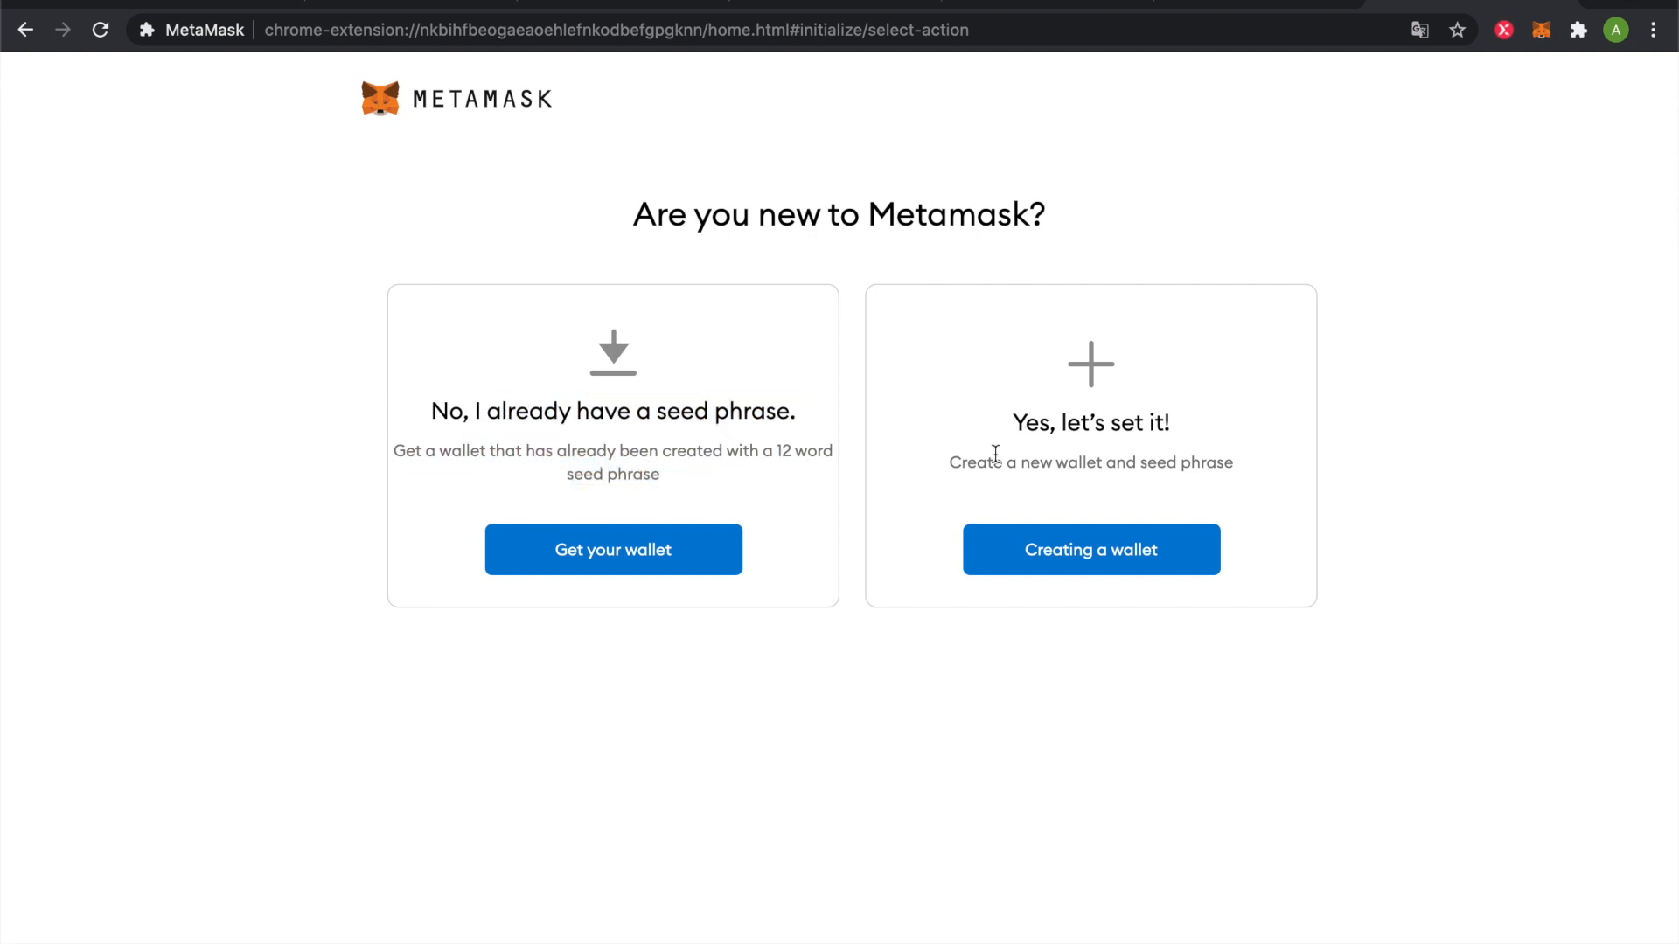
- Choose to create a new wallet and agree to share anonymous usage data
{"action": "left_click", "coordinate": [1087, 563]}
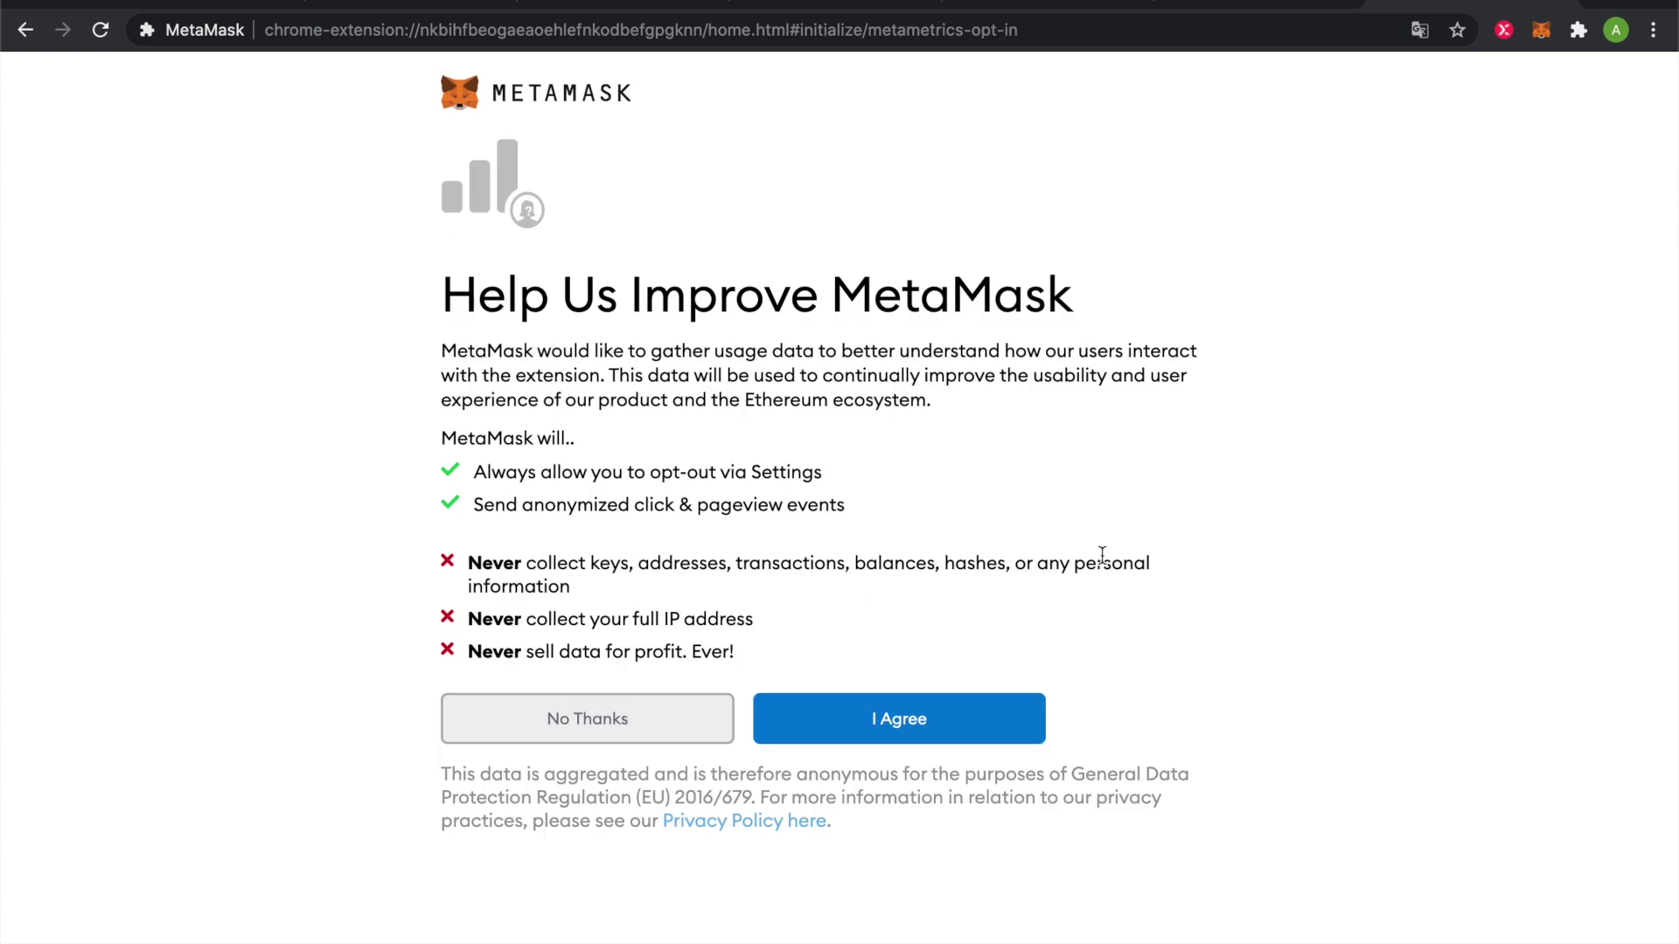
{"action": "left_click", "coordinate": [905, 726]}
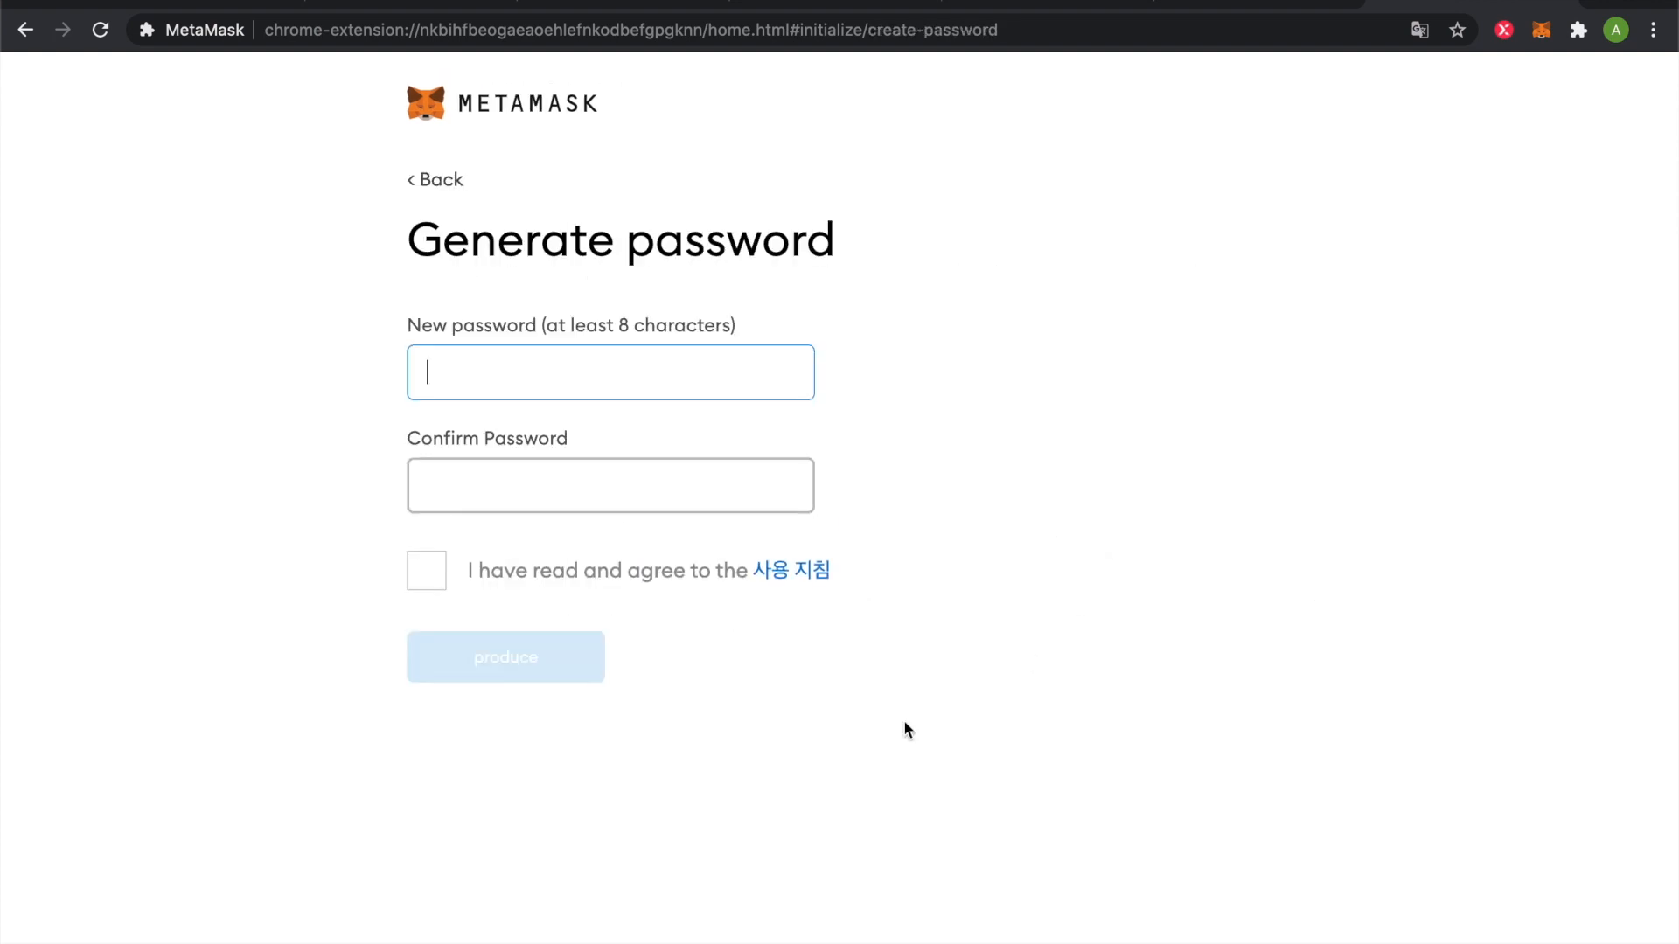
{"action": "type", "text": "**********"}
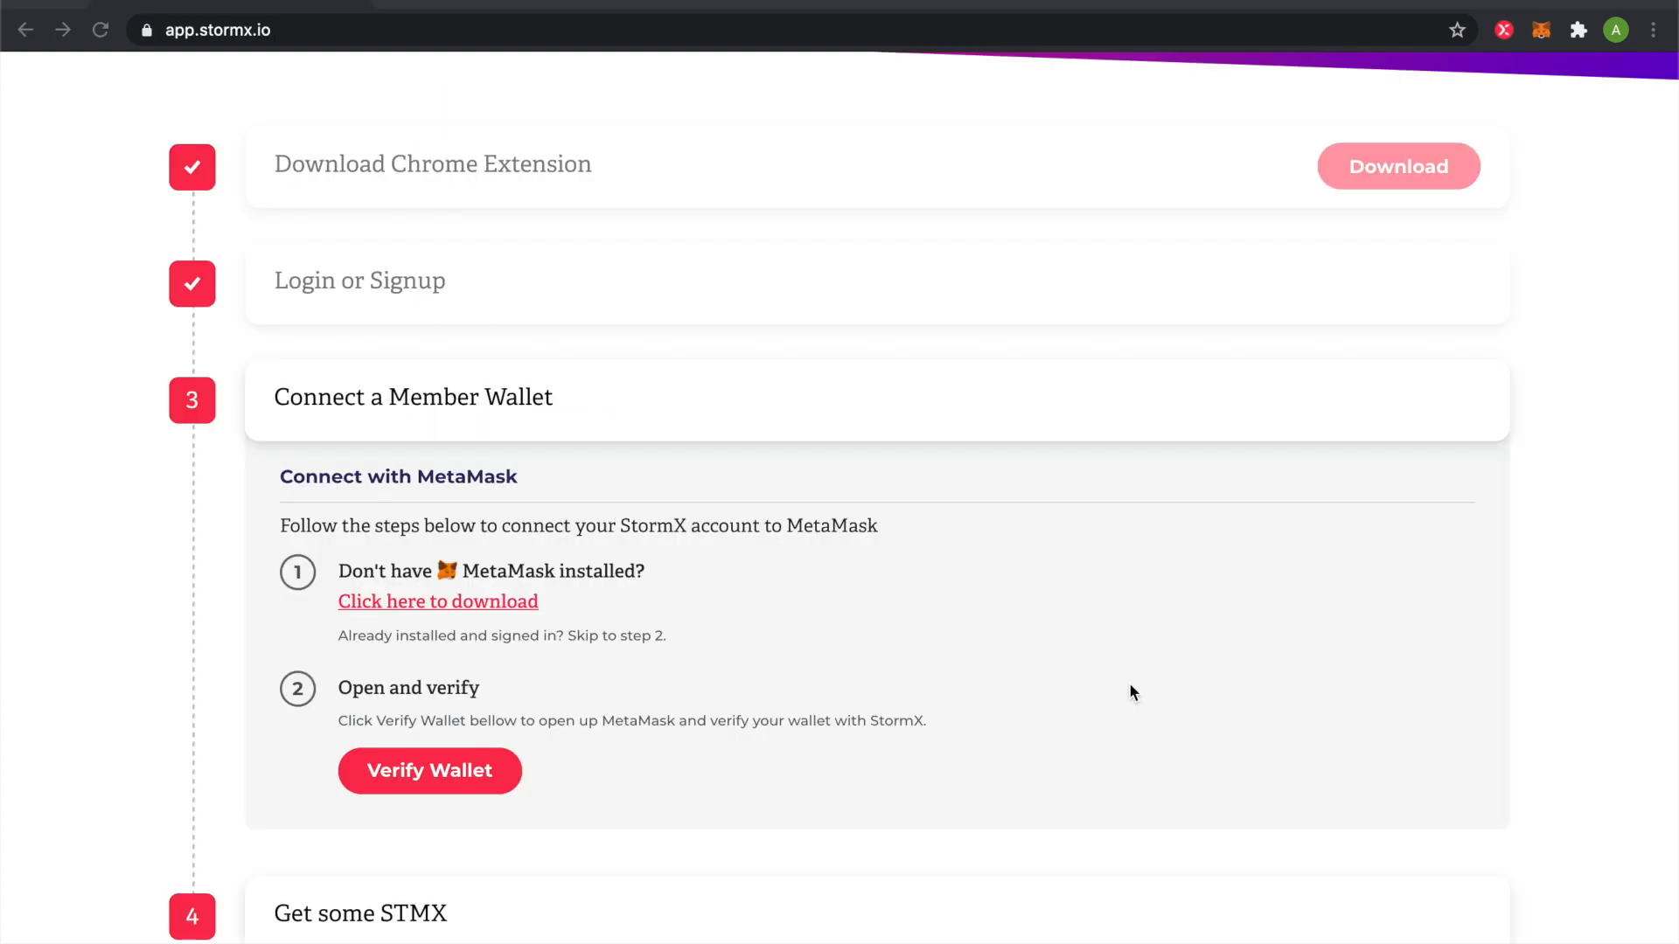
- Verify the wallet with StormX by signing the MetaMask signature request
{"action": "left_click", "coordinate": [438, 777]}
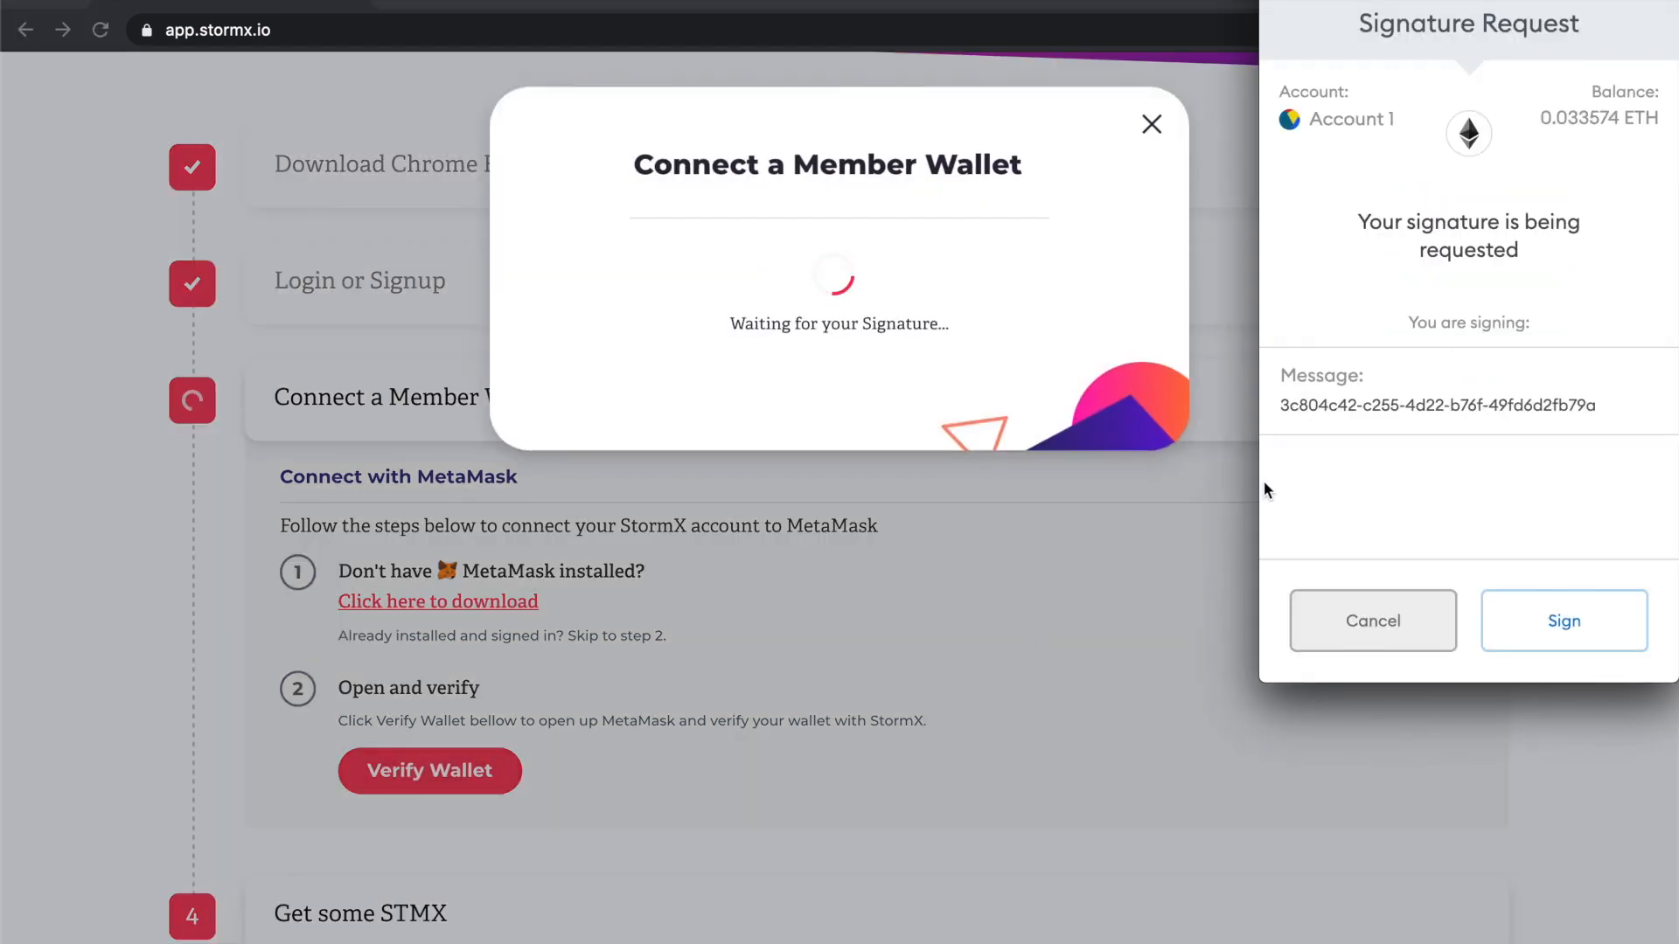
{"action": "left_click", "coordinate": [1532, 619]}
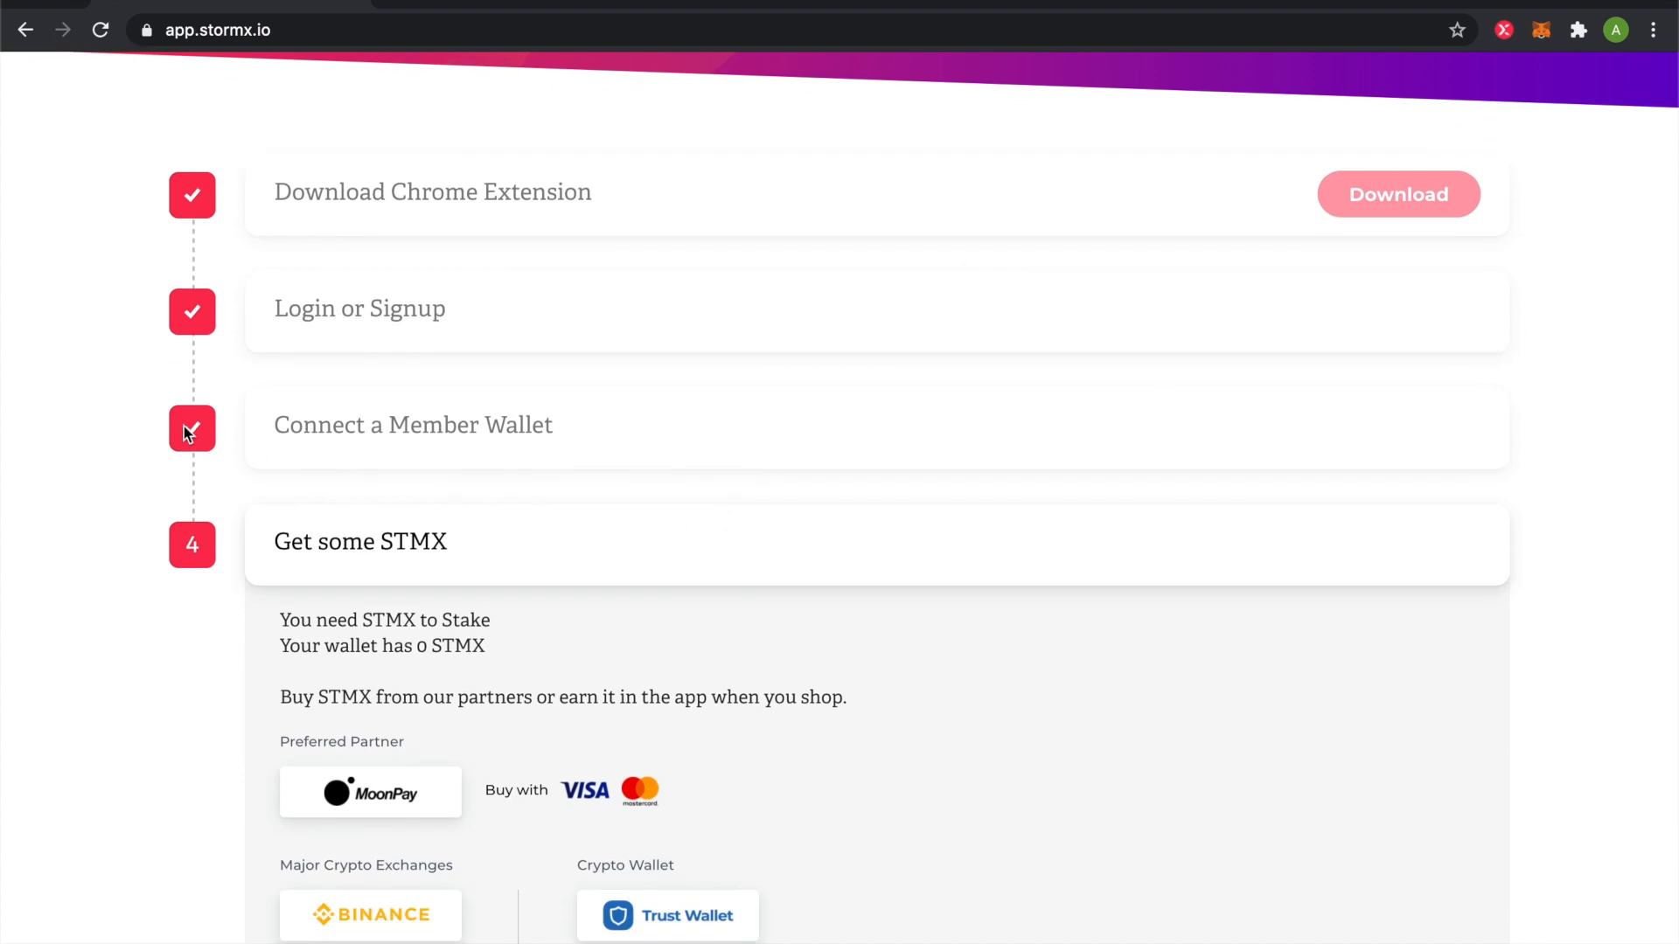
- View a $200 Buy STMX quote through the MoonPay option, then close it
{"action": "left_click_drag", "start_coordinate": [263, 427], "coordinate": [498, 434]}
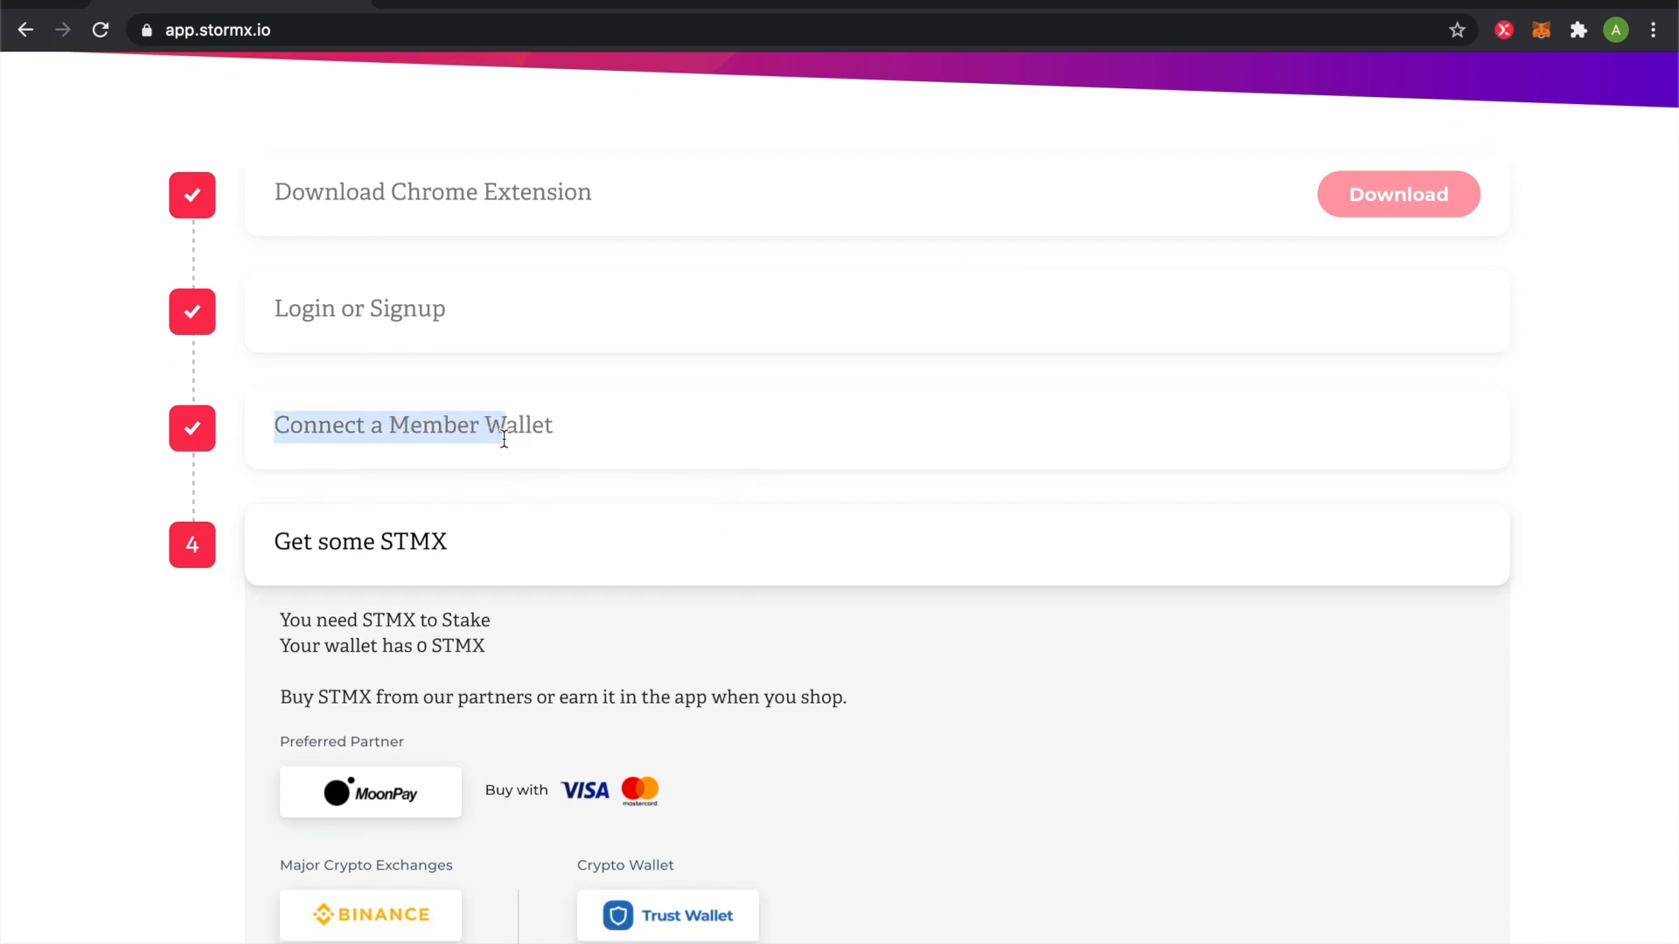
{"action": "scroll", "coordinate": [503, 439], "scroll_direction": "down", "scroll_amount": 3}
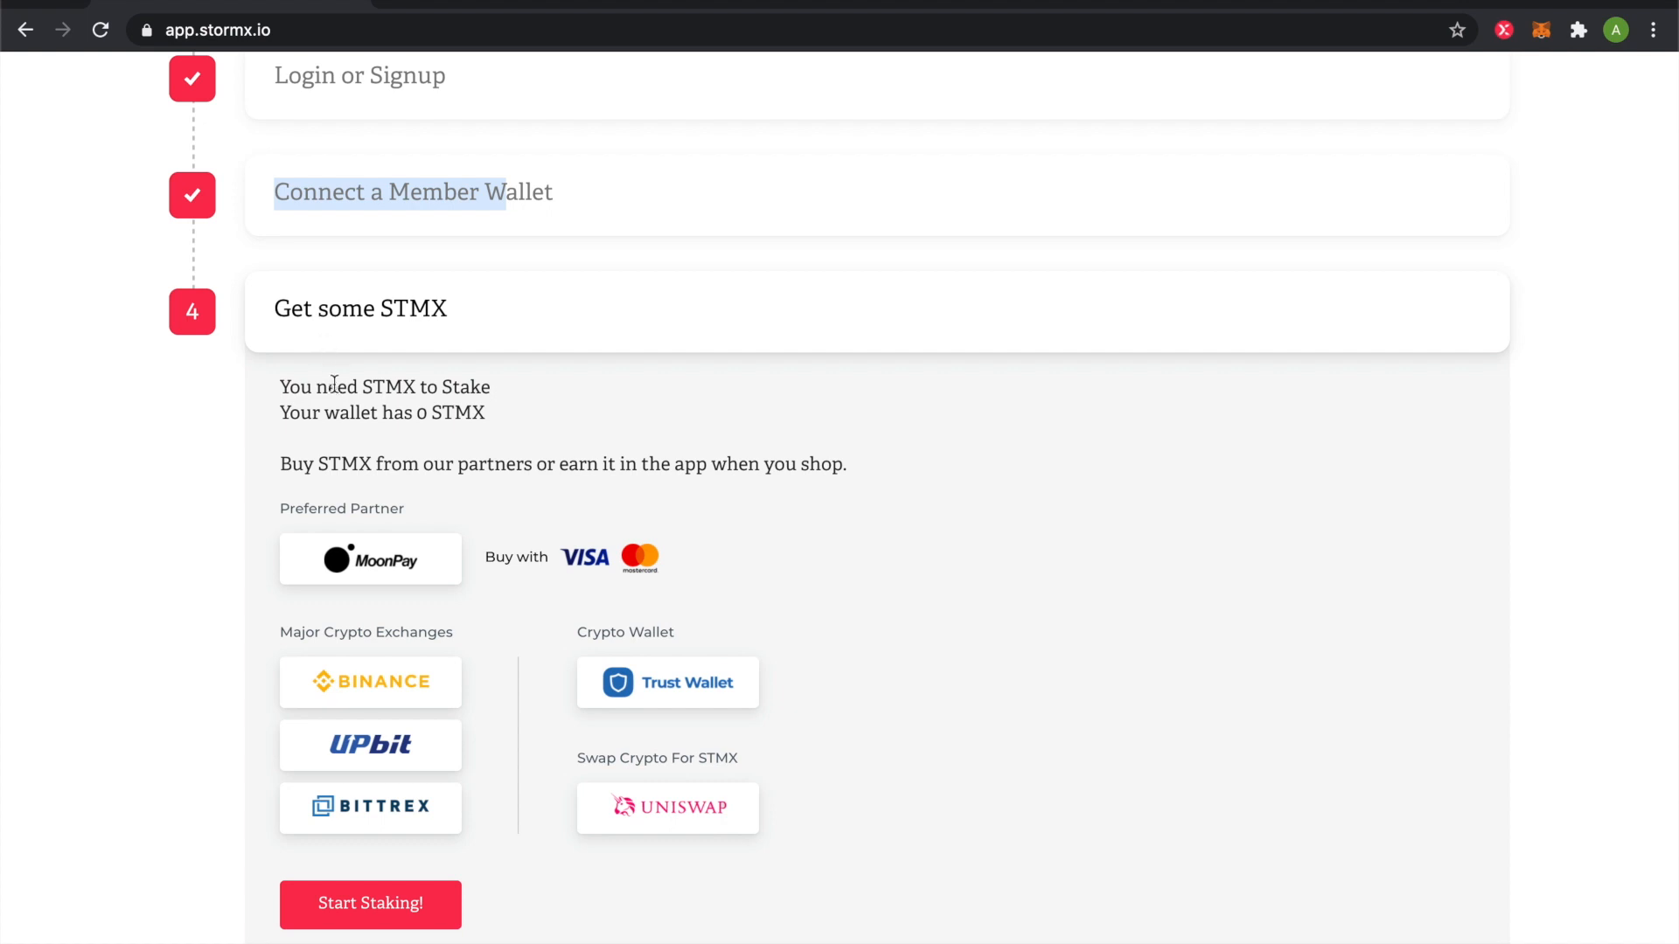
{"action": "scroll", "coordinate": [334, 389], "scroll_direction": "down", "scroll_amount": 1}
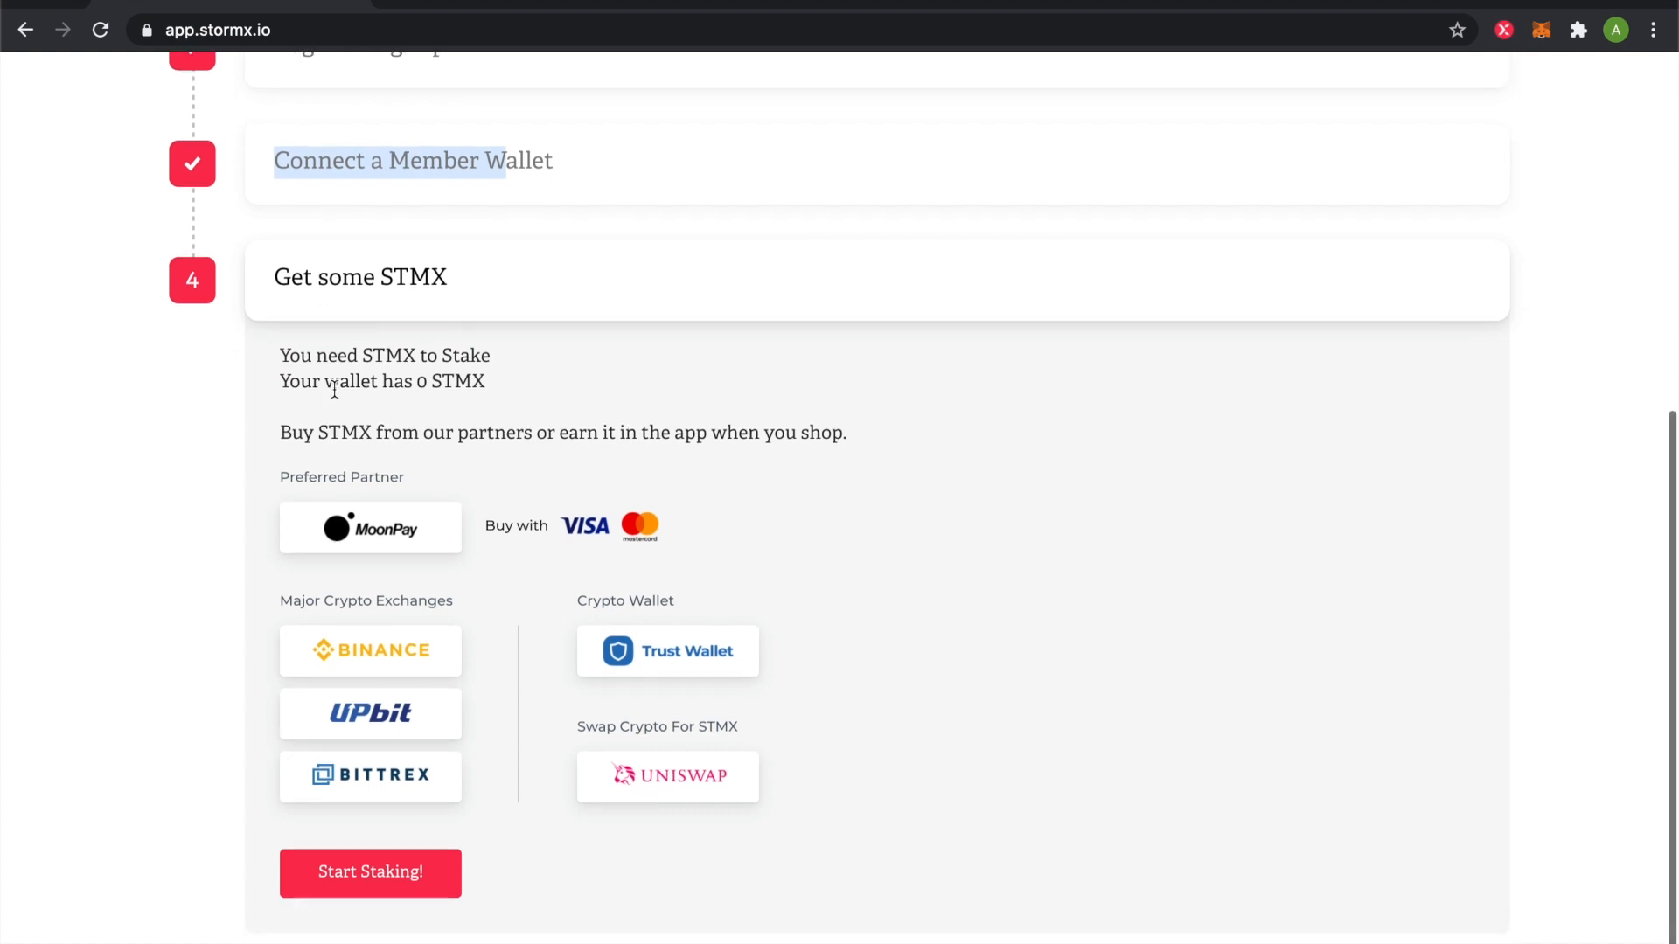
{"action": "left_click", "coordinate": [371, 542]}
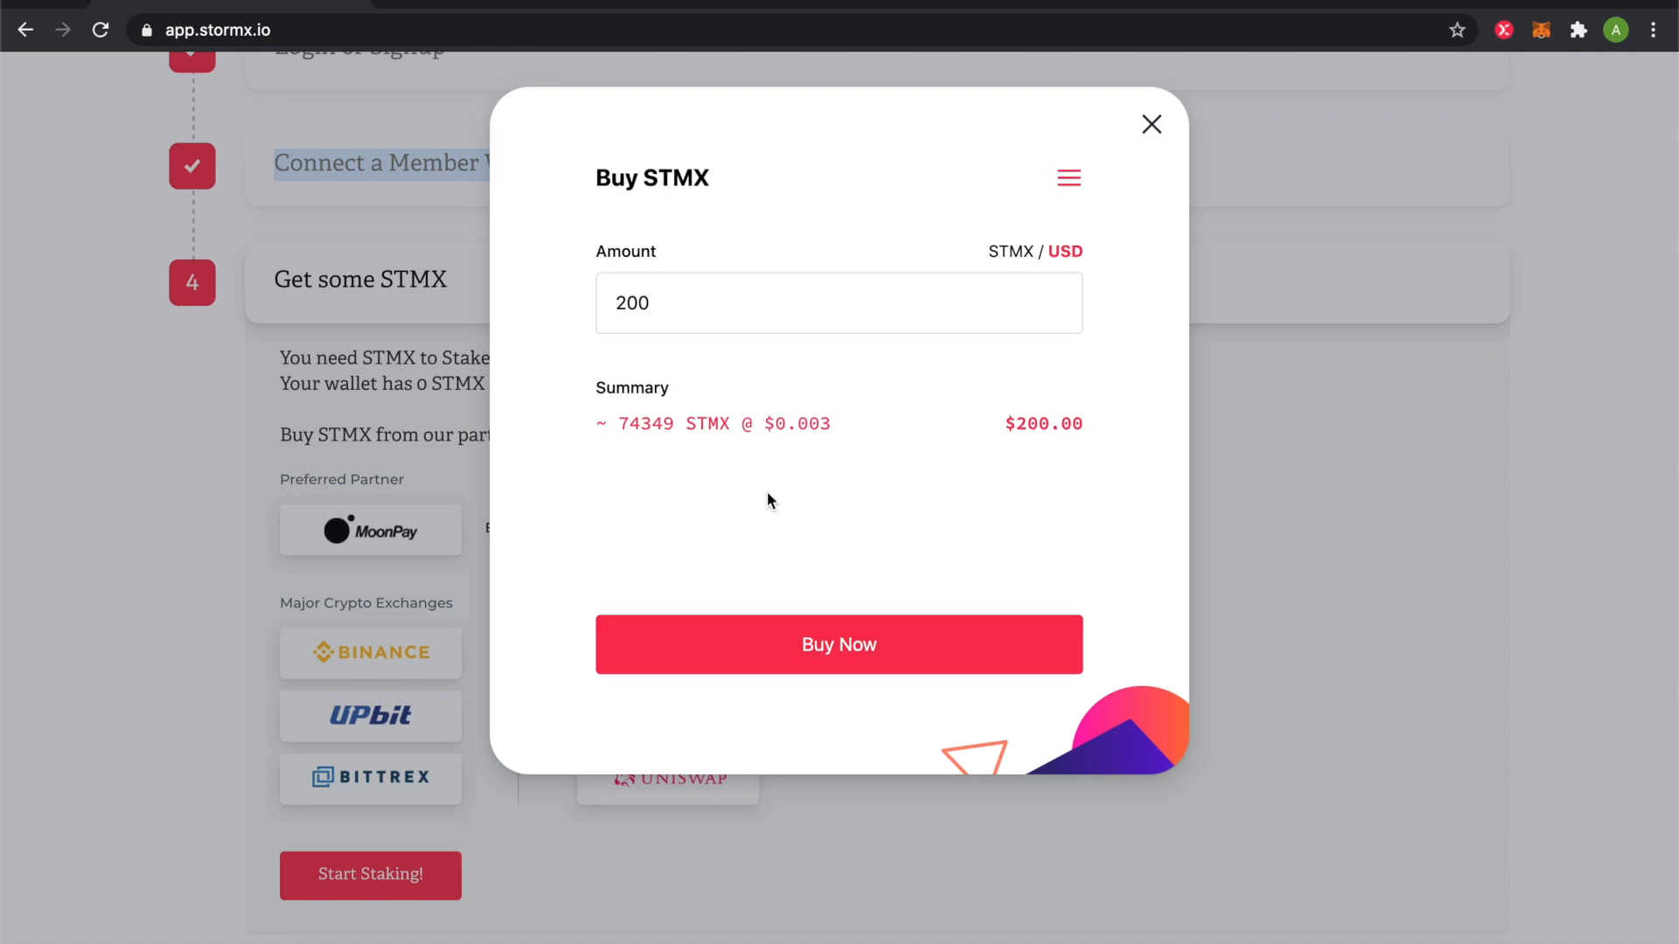
{"action": "left_click", "coordinate": [1152, 123]}
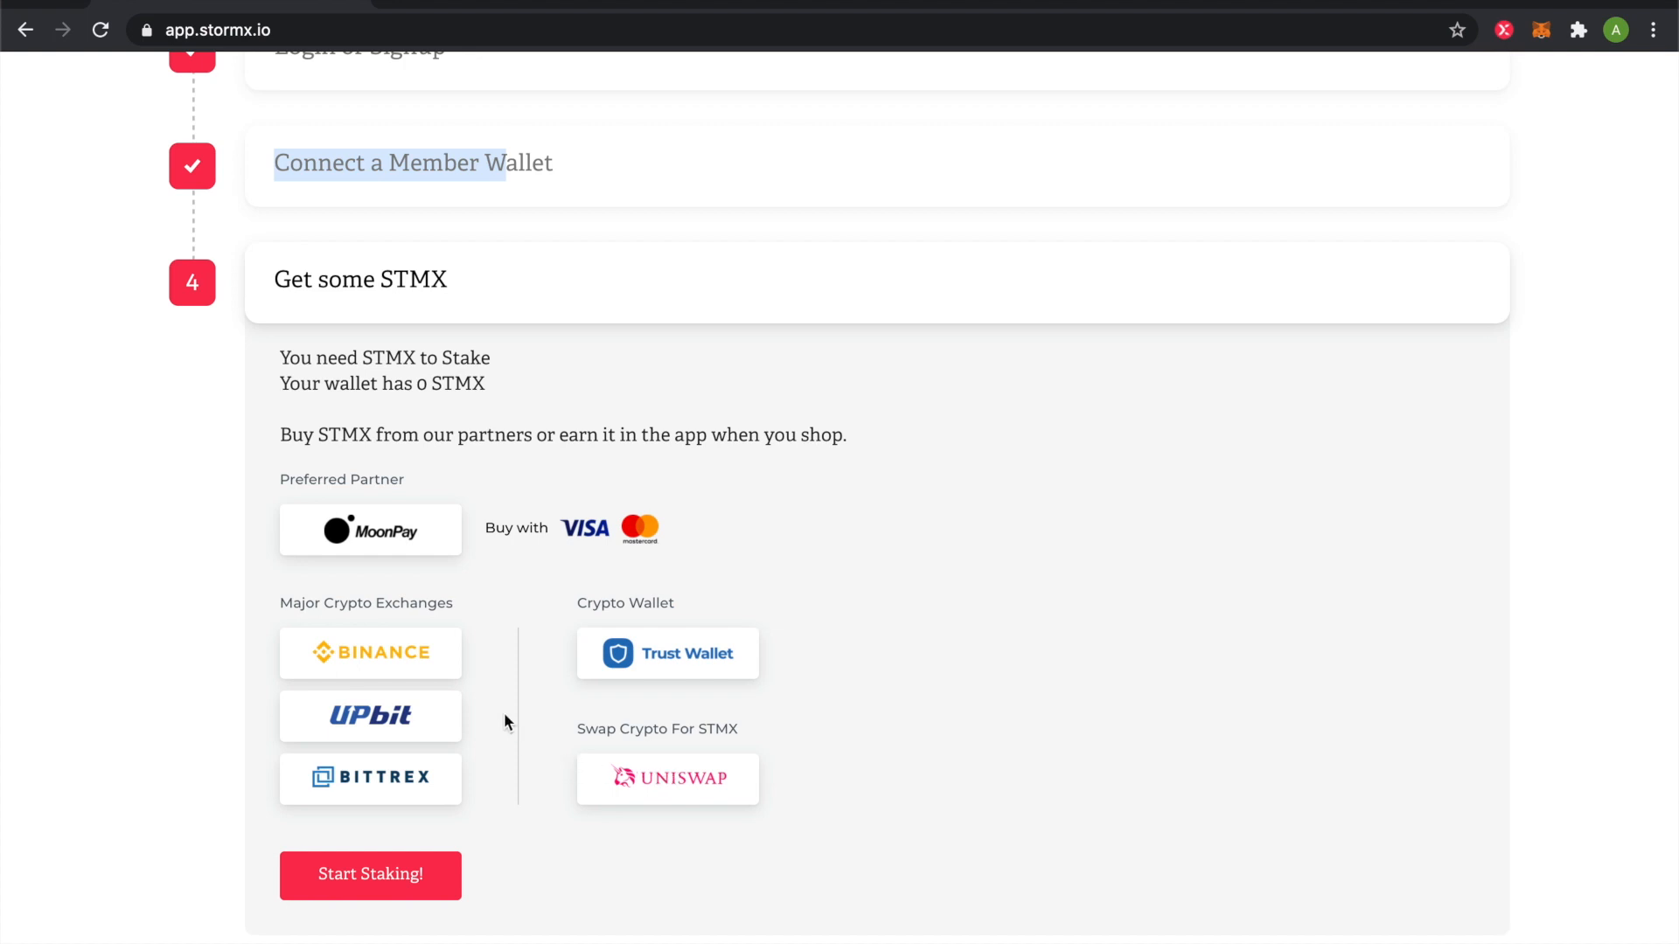
- Proceed to the StormX staking dashboard via Start Staking
{"action": "left_click", "coordinate": [391, 874]}
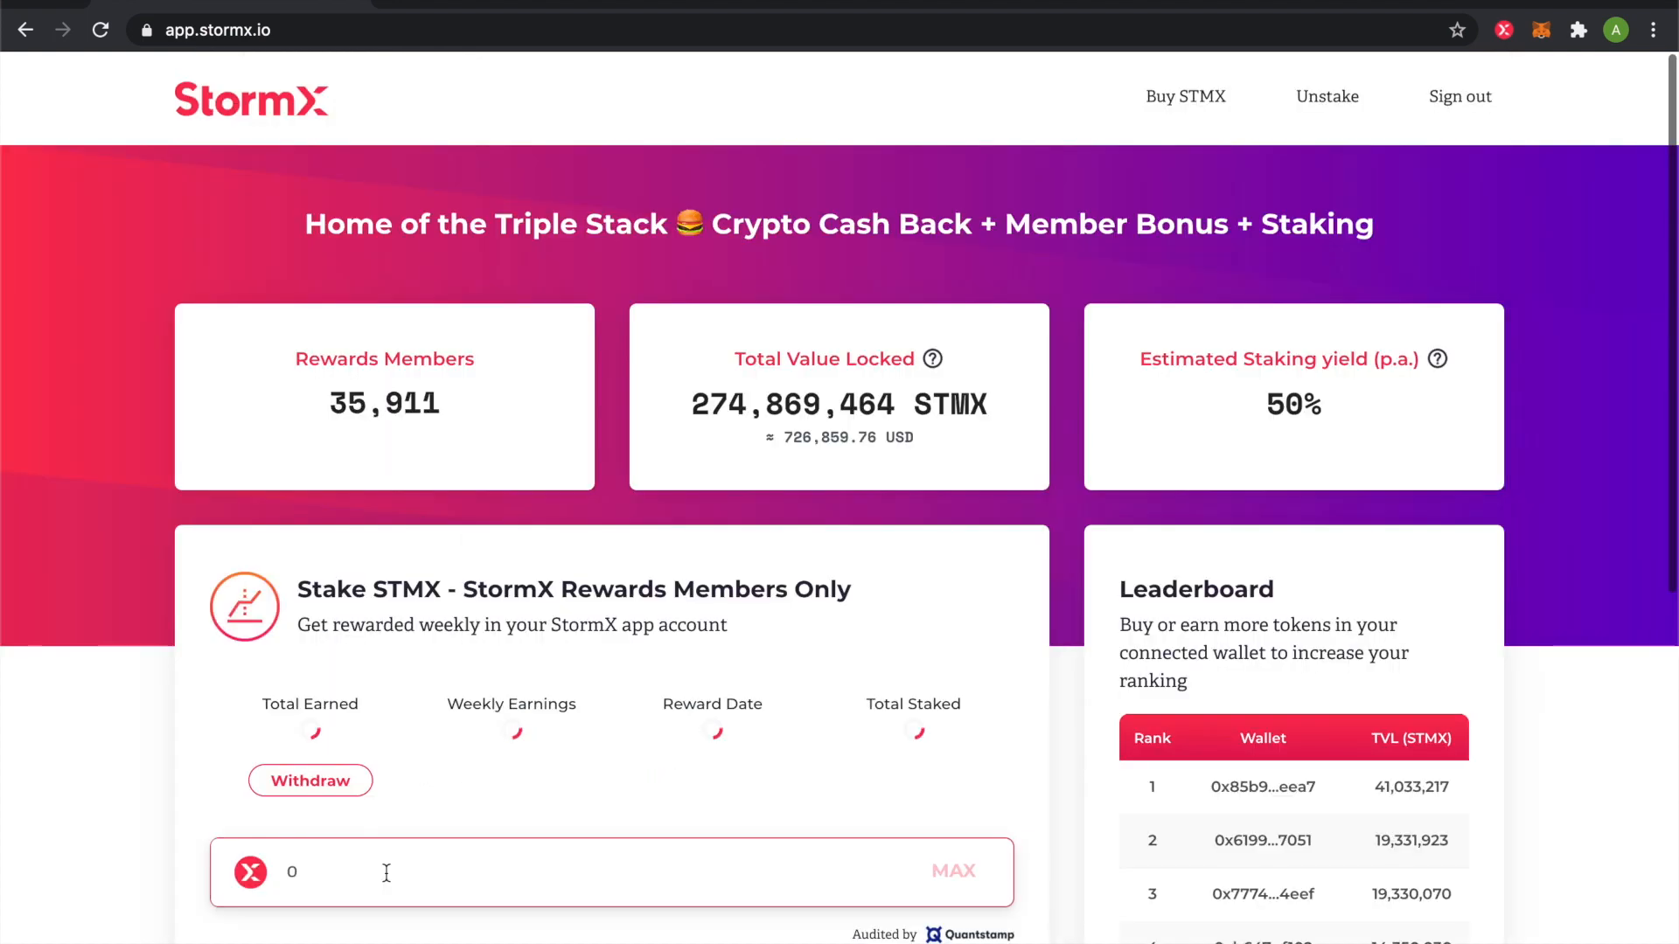
{"action": "left_click", "coordinate": [826, 575]}
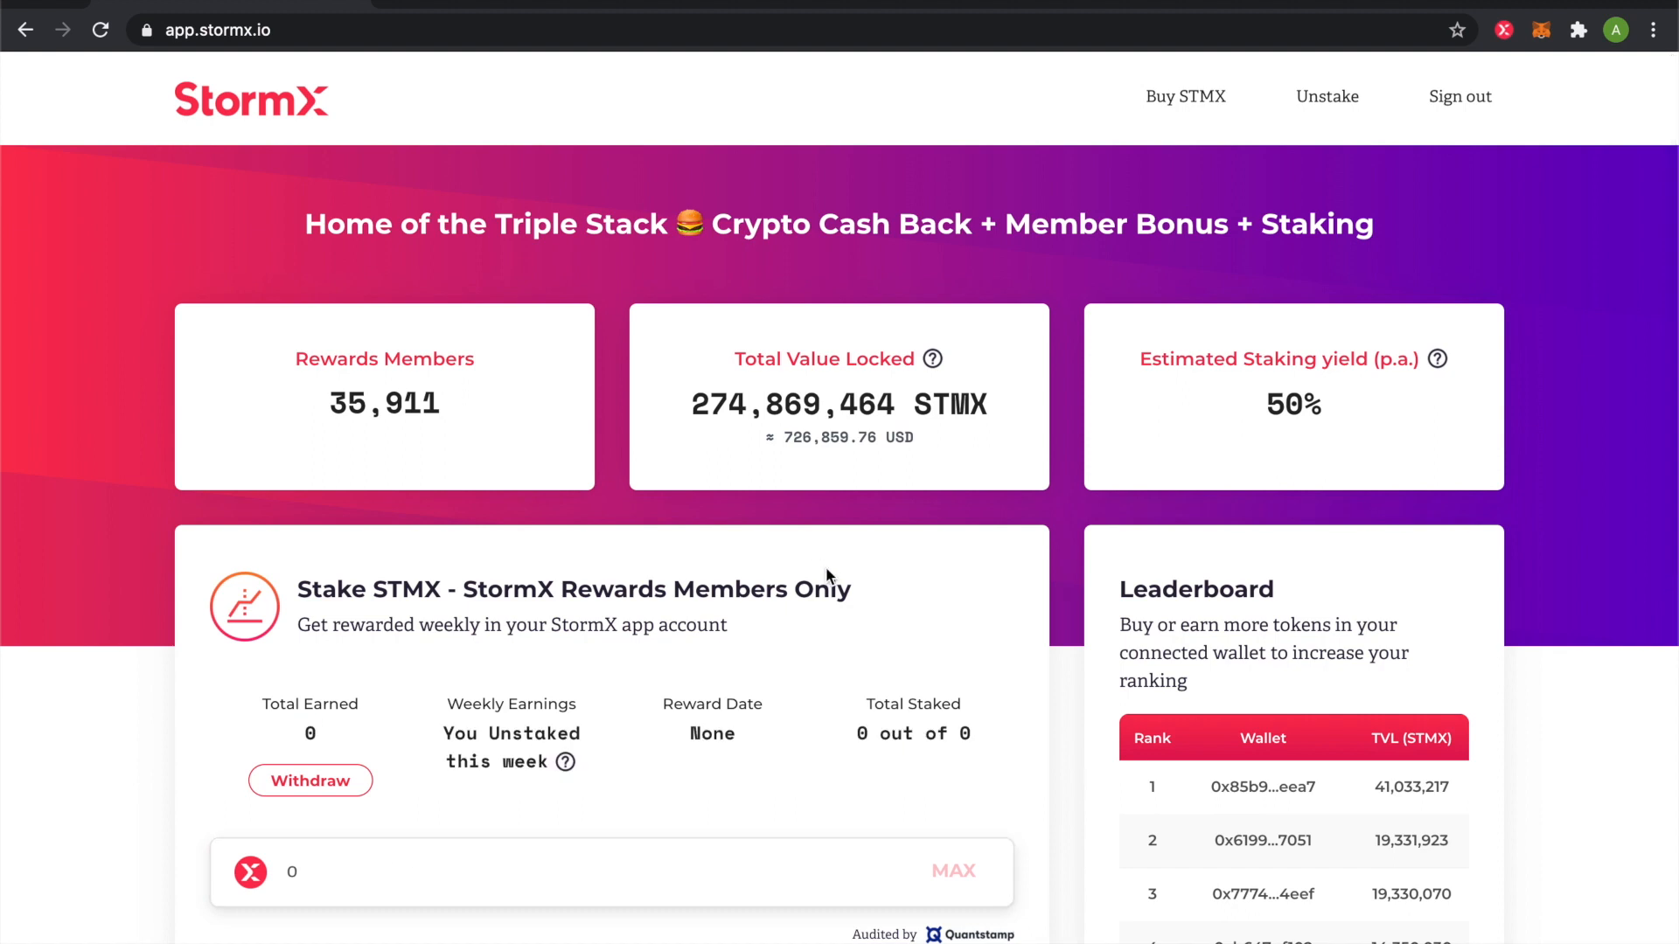